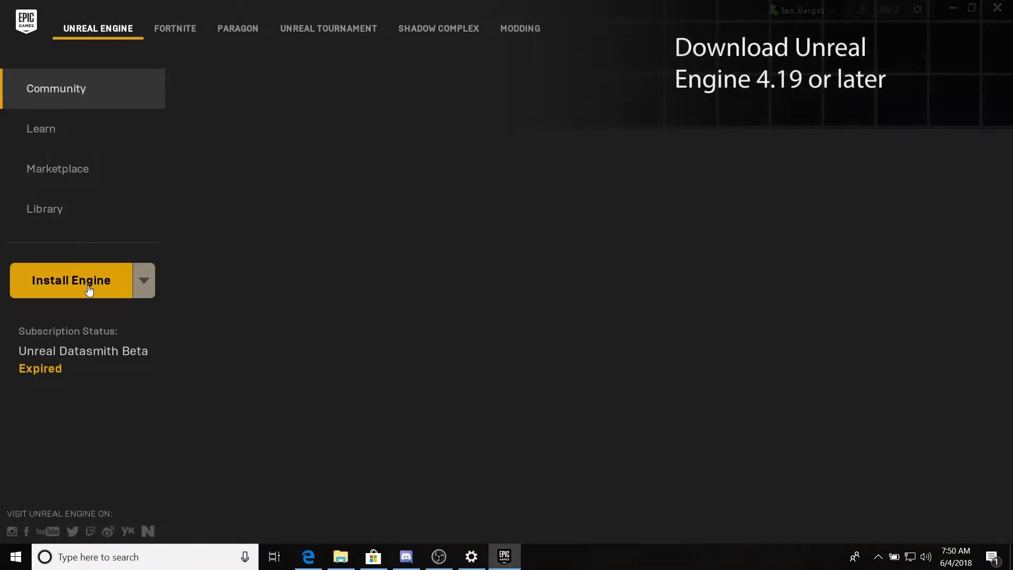
- Install Unreal Engine 4.19.2 in the default folder C:\Program Files\Epic Games
{"action": "left_click", "coordinate": [88, 291]}
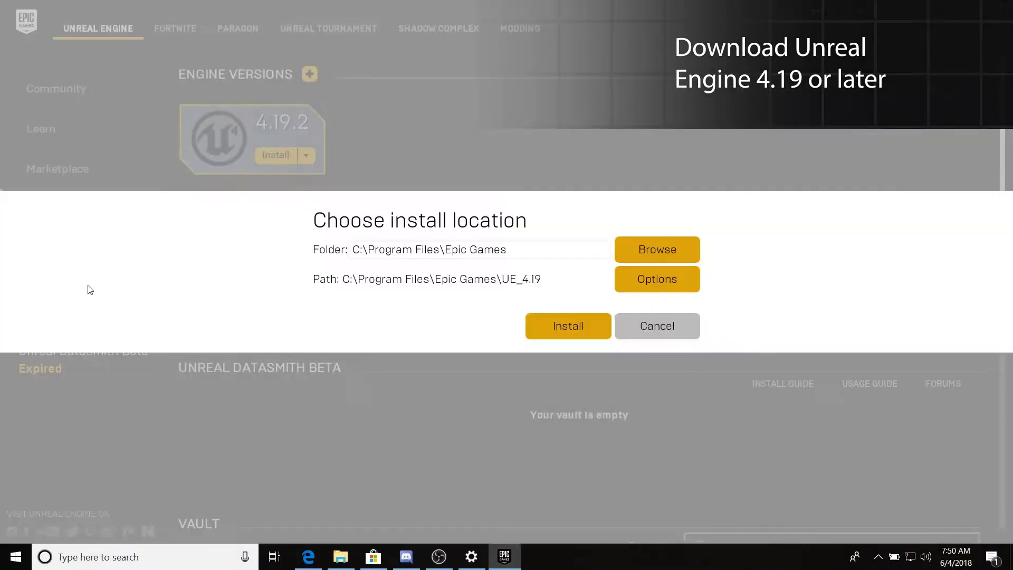
{"action": "left_click", "coordinate": [588, 325]}
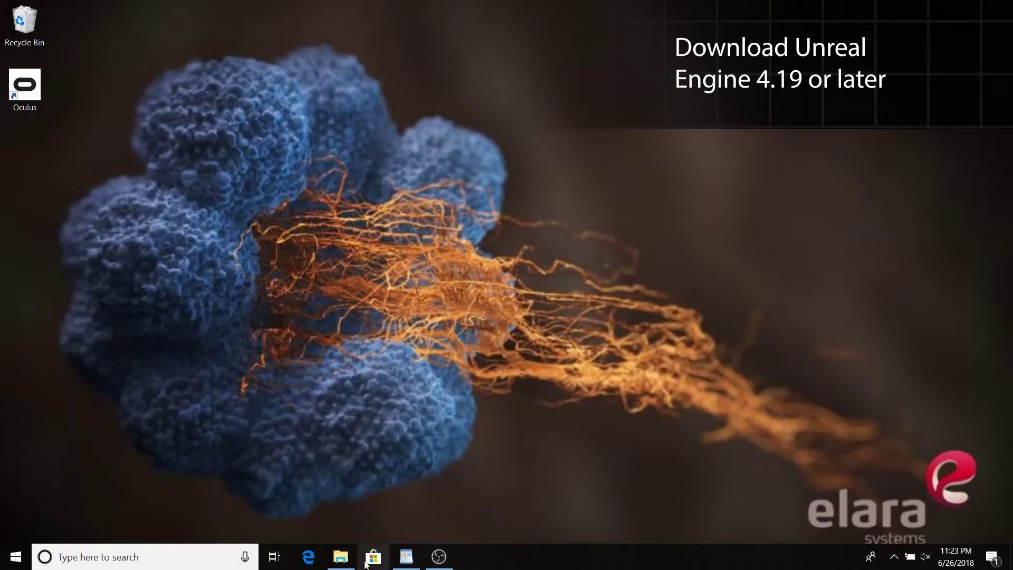
- In File Explorer, go to Epic Games\UE_4.19\Engine\Extras\AndroidWorks\Win64 in Program Files and run the CodeWorksforAndroid-1R6u1-windows installer
{"action": "left_click", "coordinate": [341, 558]}
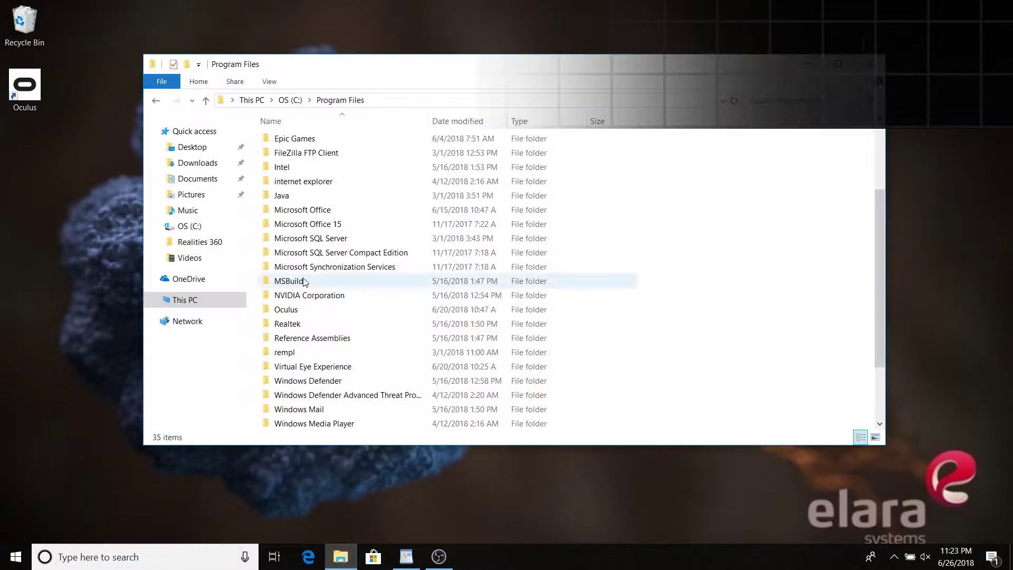
{"action": "double_click", "coordinate": [294, 139]}
{"action": "double_click", "coordinate": [294, 141]}
{"action": "double_click", "coordinate": [295, 141]}
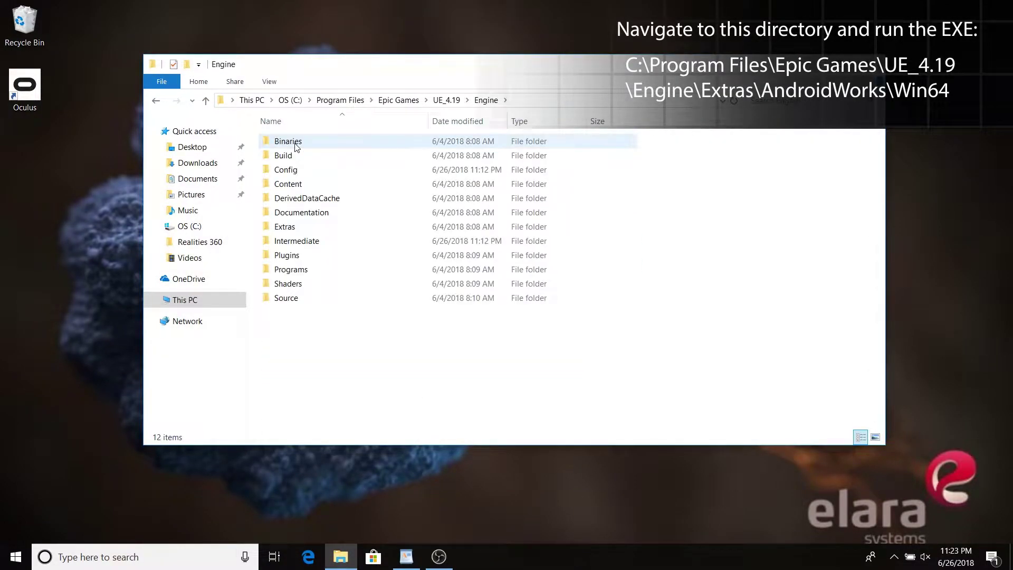
{"action": "double_click", "coordinate": [284, 227]}
{"action": "double_click", "coordinate": [282, 156]}
{"action": "double_click", "coordinate": [283, 142]}
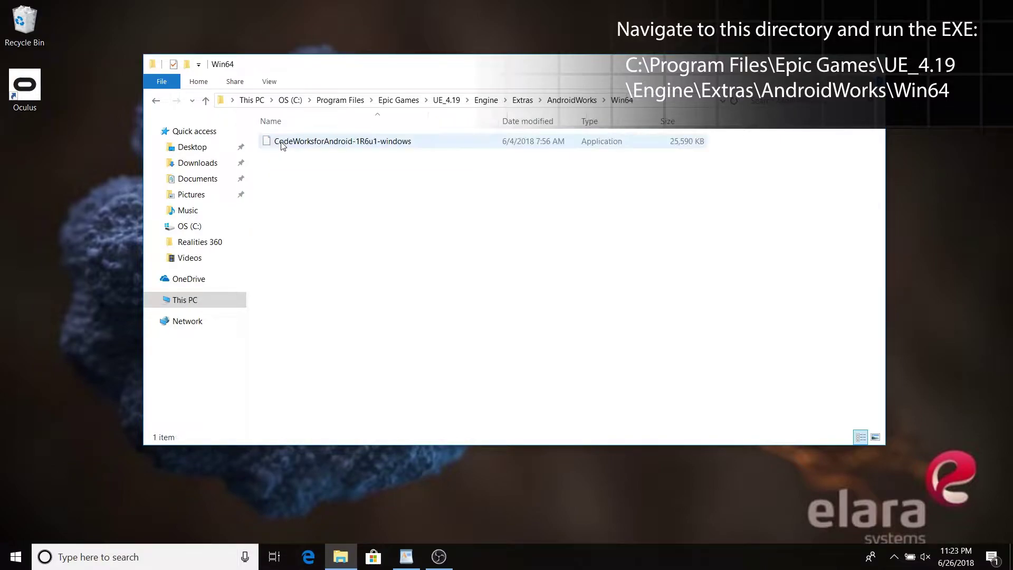
{"action": "double_click", "coordinate": [277, 141]}
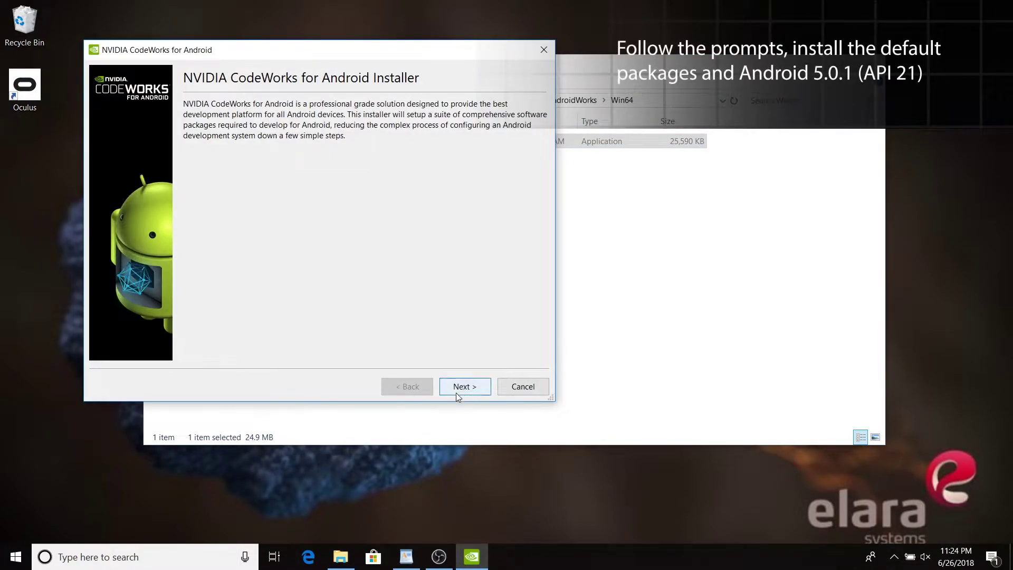
- Proceed through the CodeWorks for Android setup, keeping the default installation directory C:\NVPACK\ and the default download directory
{"action": "left_click", "coordinate": [458, 392]}
{"action": "left_click", "coordinate": [458, 392]}
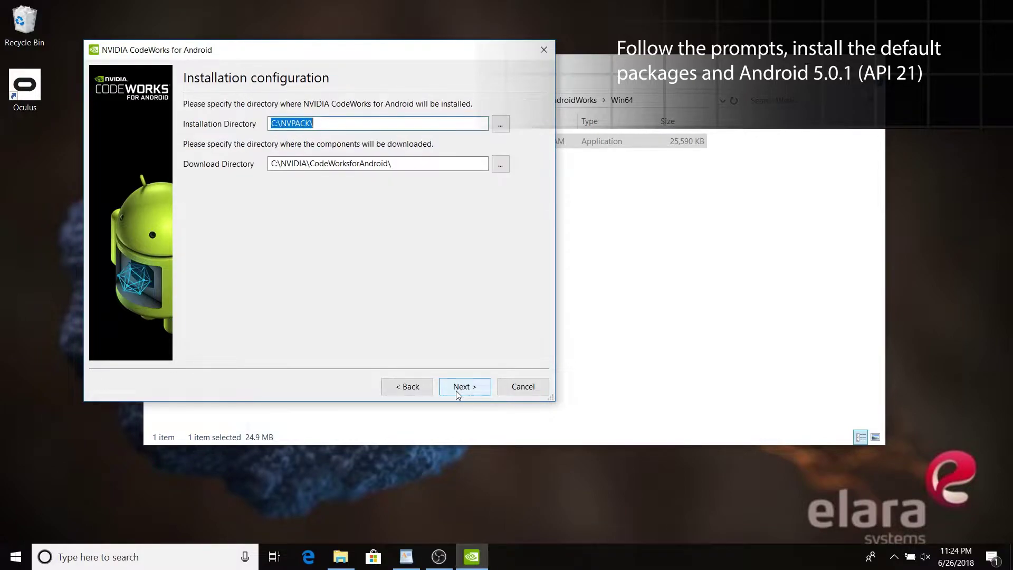
{"action": "left_click", "coordinate": [458, 391]}
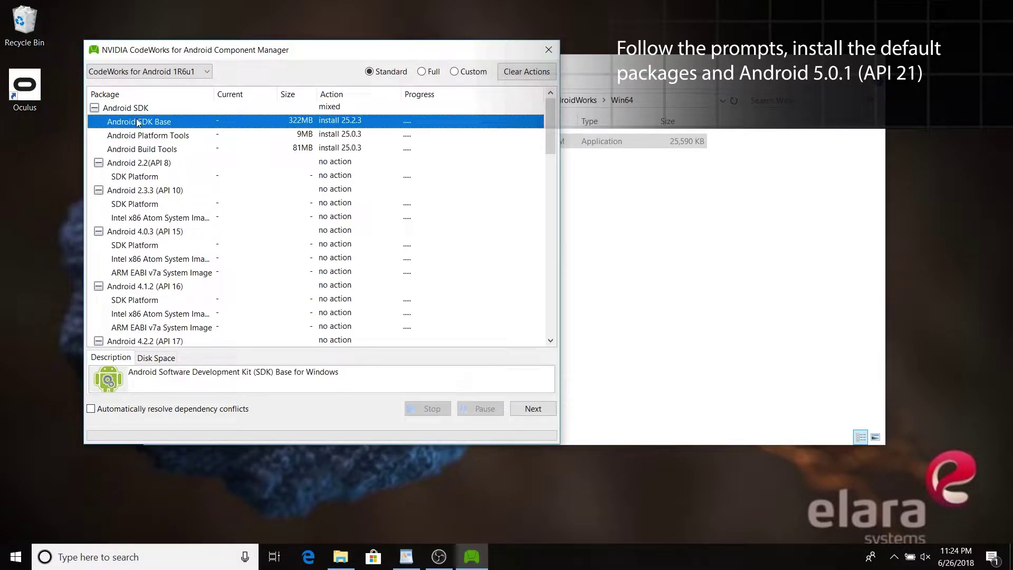
- Set the action for the Android 5.0.1 (API 21) package group to install
{"action": "scroll", "coordinate": [193, 129], "scroll_direction": "down", "scroll_amount": 8}
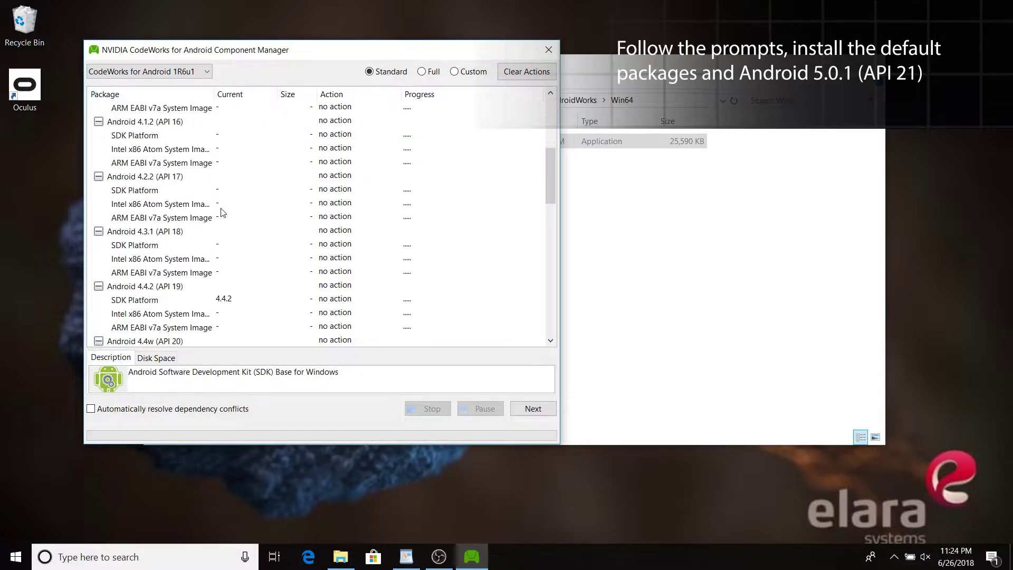
{"action": "left_click", "coordinate": [151, 234]}
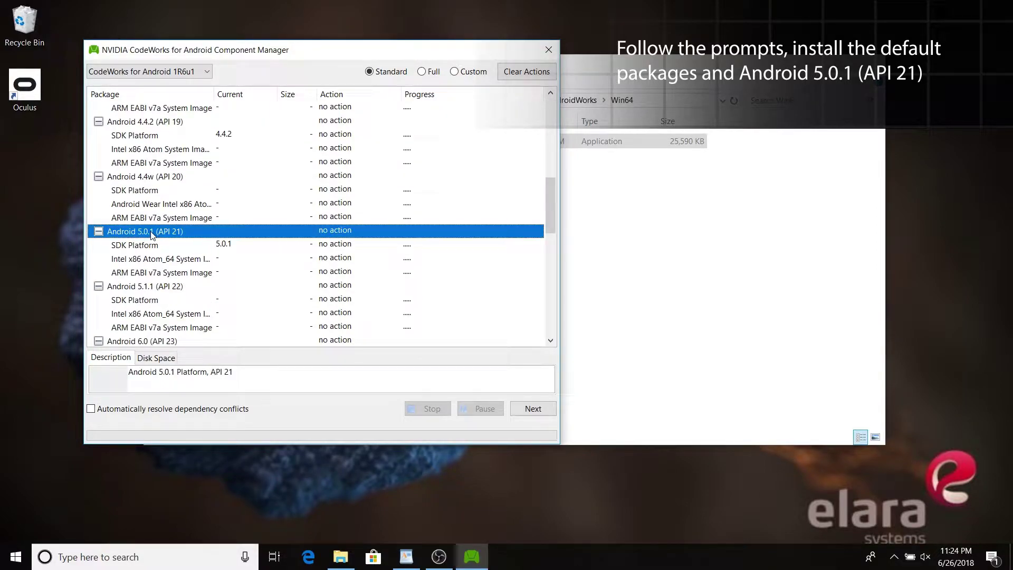
{"action": "left_click", "coordinate": [343, 231]}
{"action": "left_click", "coordinate": [343, 231]}
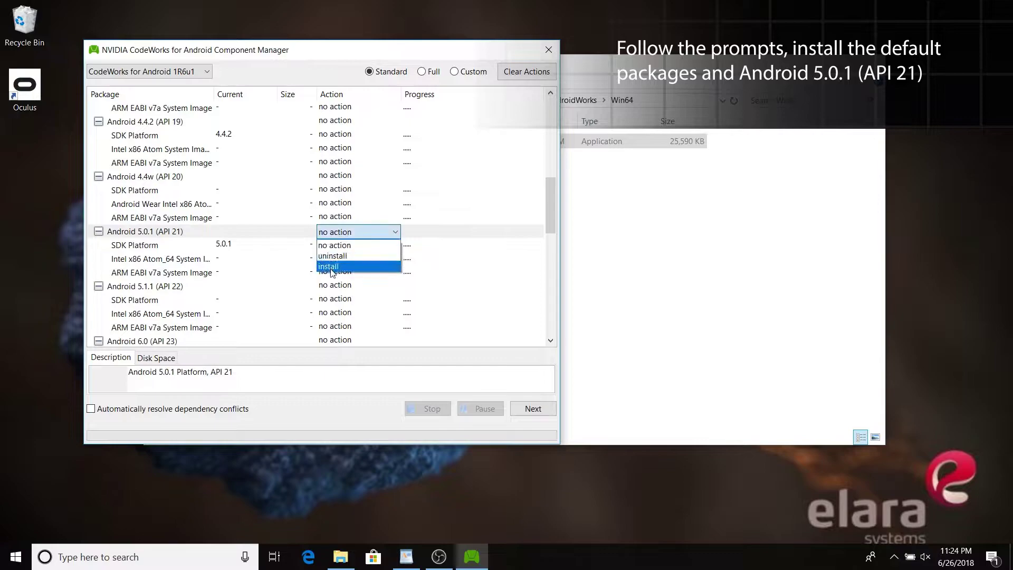
{"action": "left_click", "coordinate": [333, 268]}
- Submit the package selection, unselecting the Nsight Tegra, Visual Studio Edition item that lacks its external dependency
{"action": "scroll", "coordinate": [221, 246], "scroll_direction": "down", "scroll_amount": 12}
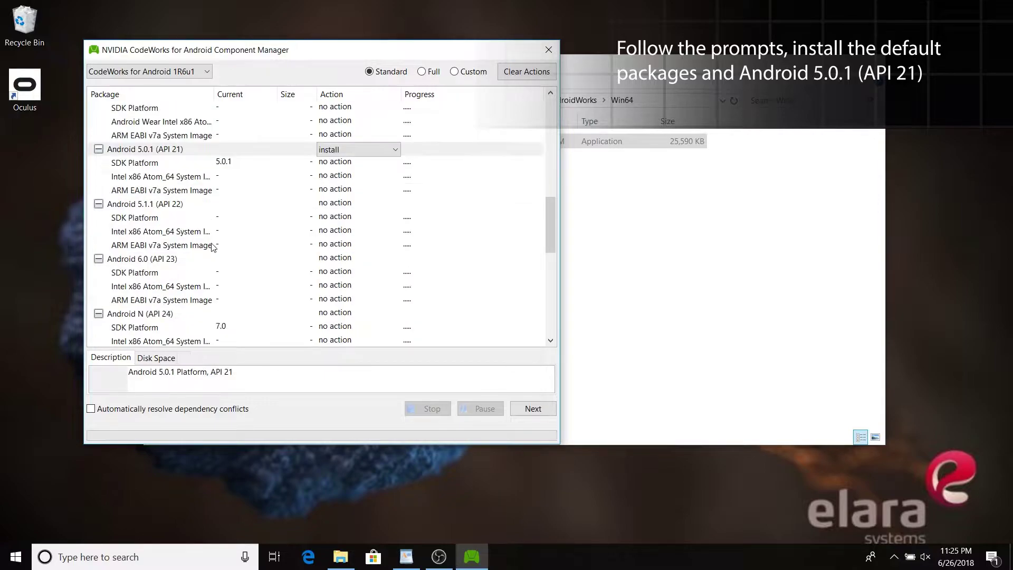
{"action": "left_click", "coordinate": [533, 408]}
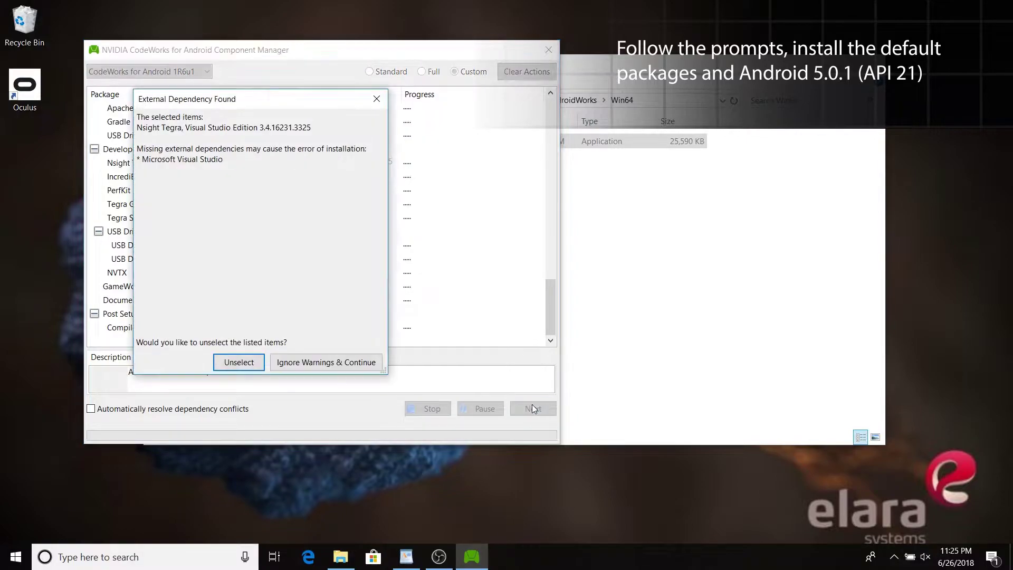
{"action": "left_click", "coordinate": [239, 363]}
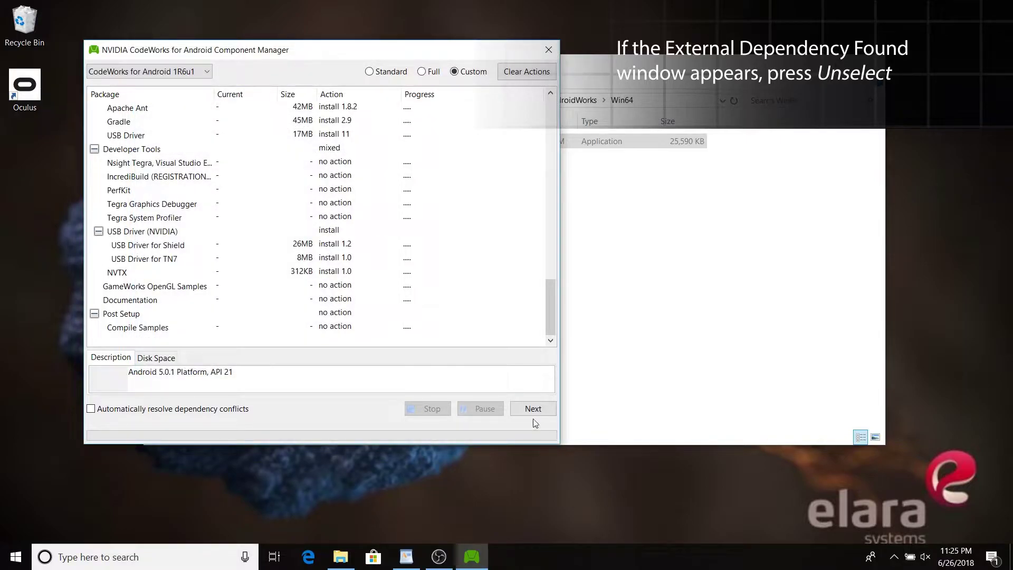
{"action": "left_click", "coordinate": [533, 408]}
- Review the Google and Apache licenses, and accept all the terms and conditions to begin the component installation
{"action": "left_click", "coordinate": [207, 133]}
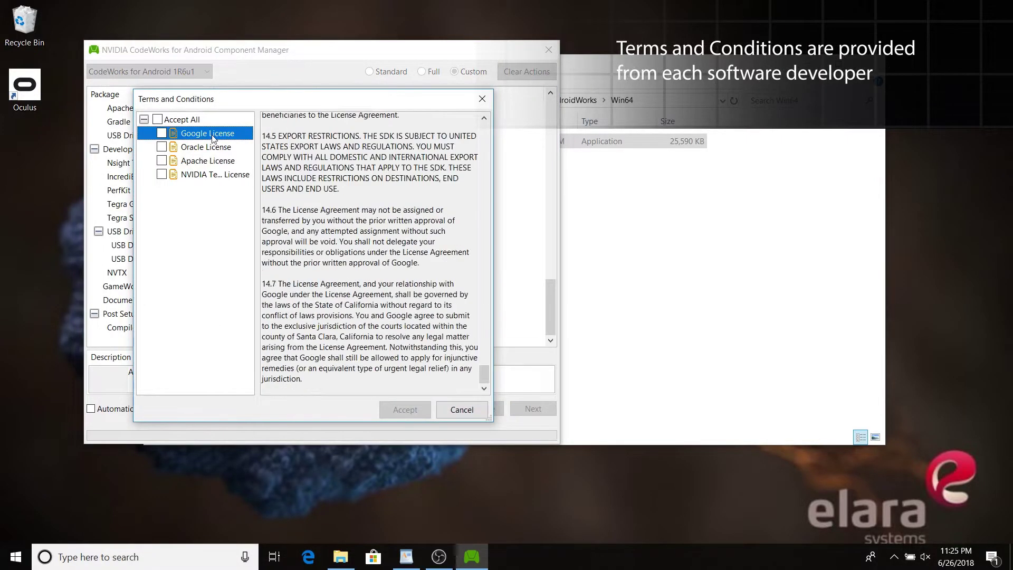
{"action": "left_click", "coordinate": [207, 160]}
{"action": "left_click", "coordinate": [157, 119]}
{"action": "left_click", "coordinate": [404, 410]}
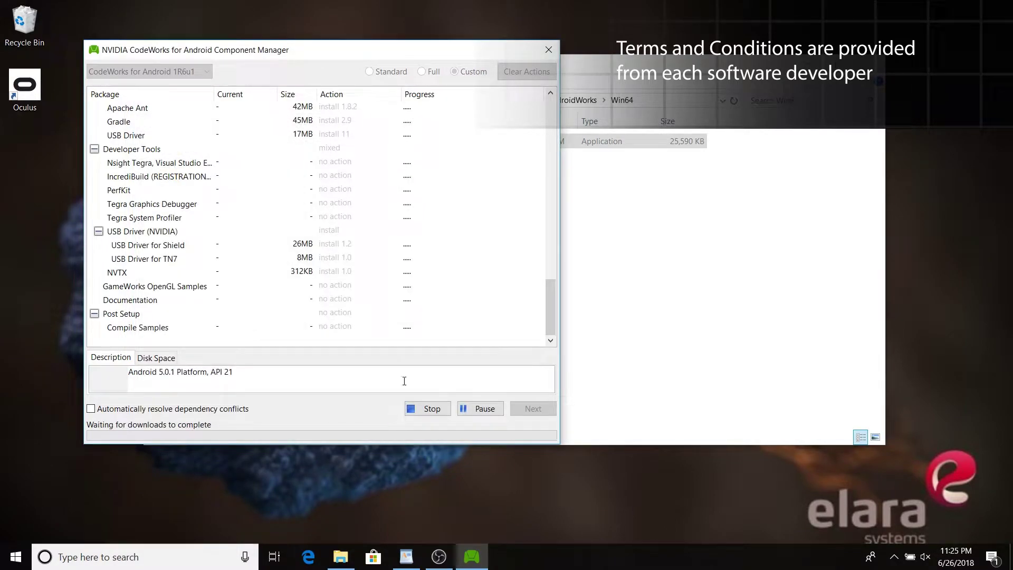
- Follow the package installation progress and finish the CodeWorks installer, keeping Browse Documentation and log file removal enabled
{"action": "scroll", "coordinate": [522, 251], "scroll_direction": "up", "scroll_amount": 5}
{"action": "scroll", "coordinate": [525, 252], "scroll_direction": "down", "scroll_amount": 4}
{"action": "scroll", "coordinate": [525, 252], "scroll_direction": "up", "scroll_amount": 10}
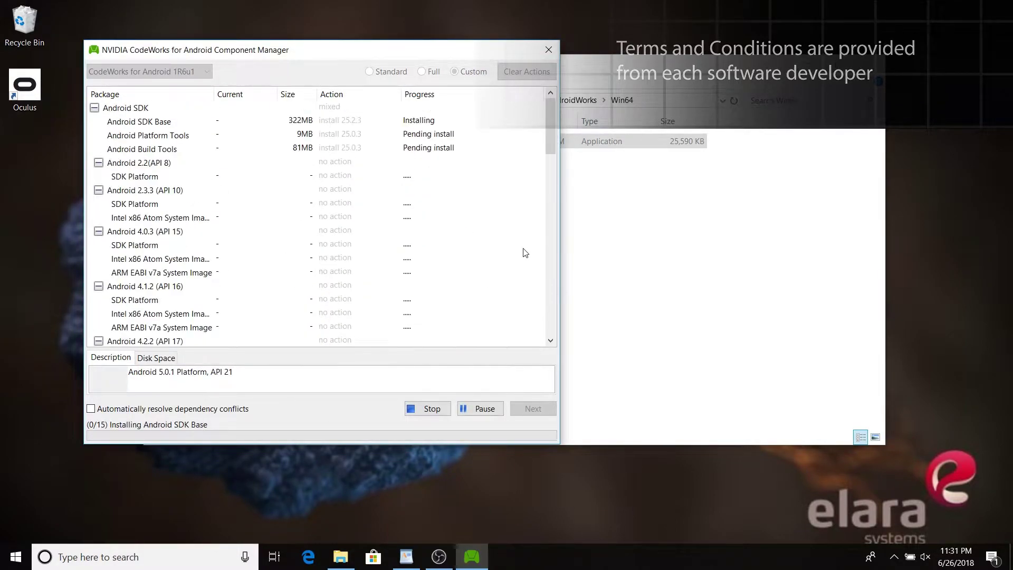
{"action": "scroll", "coordinate": [525, 253], "scroll_direction": "down", "scroll_amount": 12}
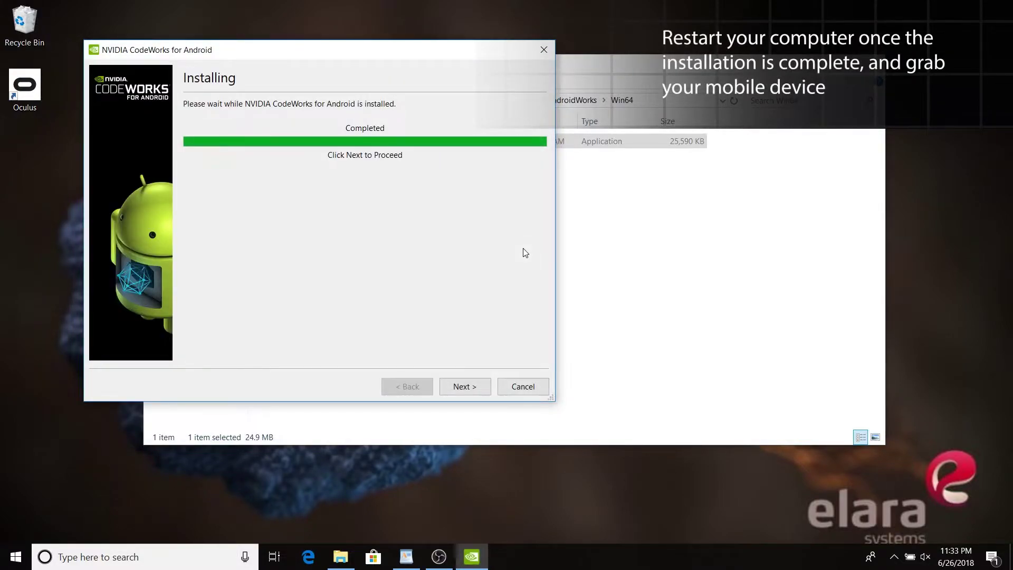
{"action": "left_click", "coordinate": [466, 387]}
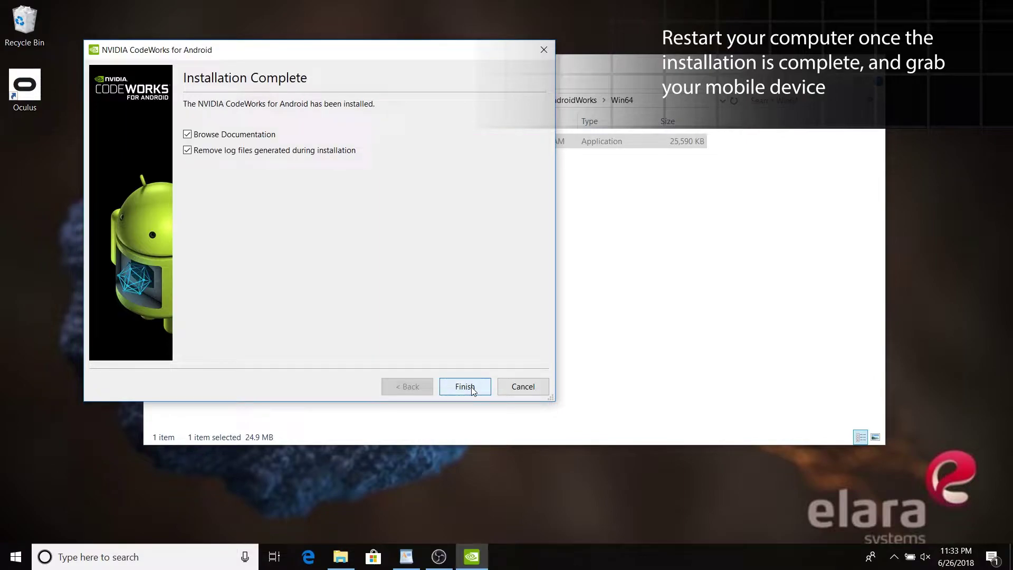
{"action": "left_click", "coordinate": [466, 387]}
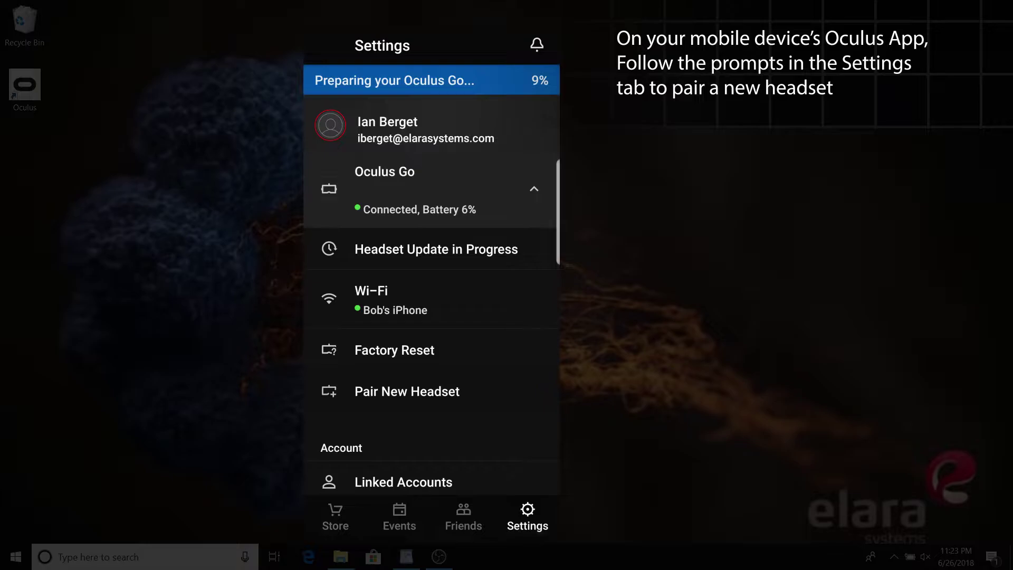
- In the Oculus mobile app, start pairing a new headset and continue through the Oculus Go power-on instructions
{"action": "left_click", "coordinate": [407, 391]}
{"action": "left_click", "coordinate": [432, 503]}
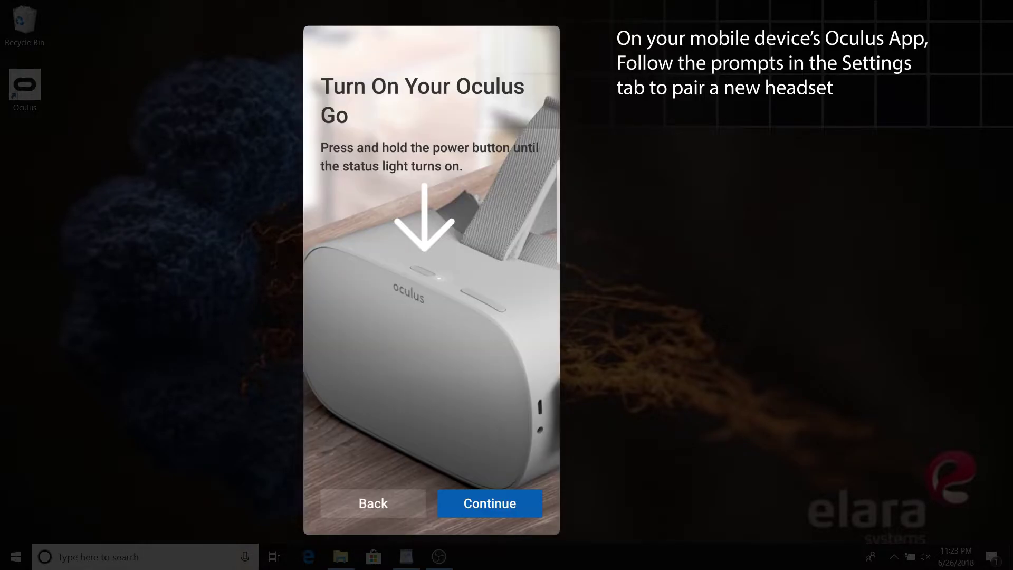
{"action": "left_click", "coordinate": [489, 504]}
{"action": "left_click", "coordinate": [490, 503]}
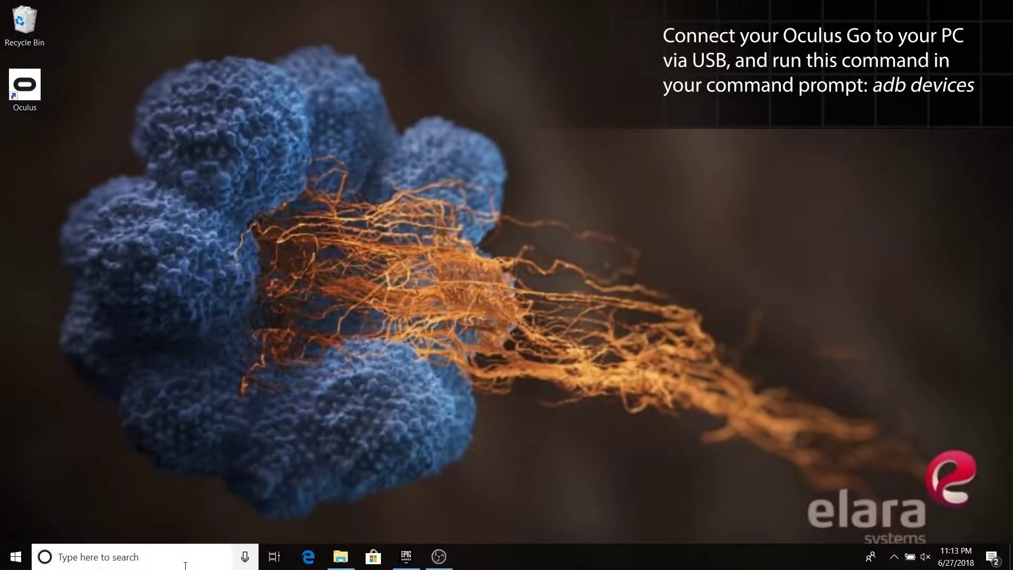
- Search Windows for the Command Prompt and open it
{"action": "left_click", "coordinate": [185, 561]}
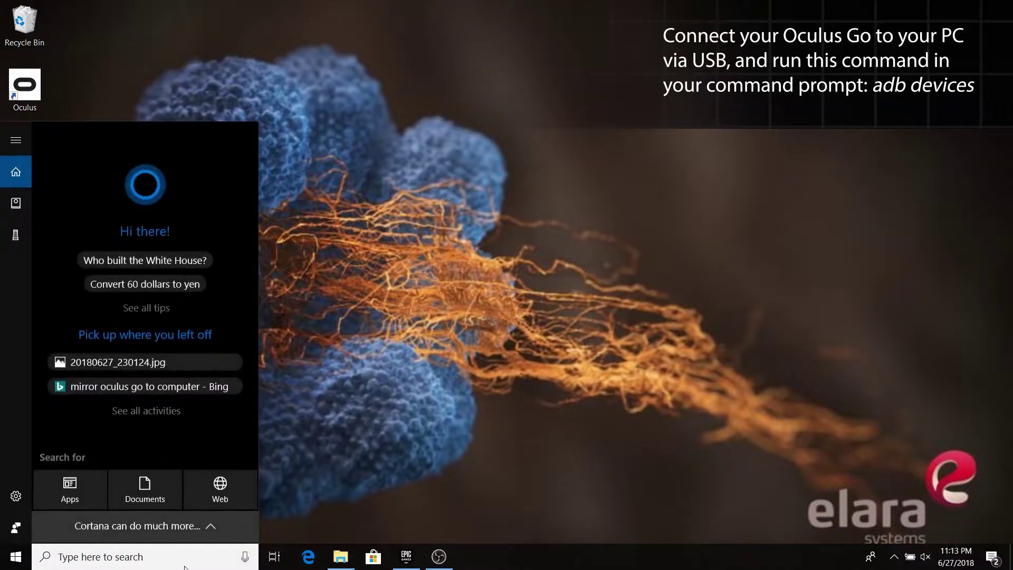
{"action": "type", "text": "comma"}
{"action": "key", "text": "Return"}
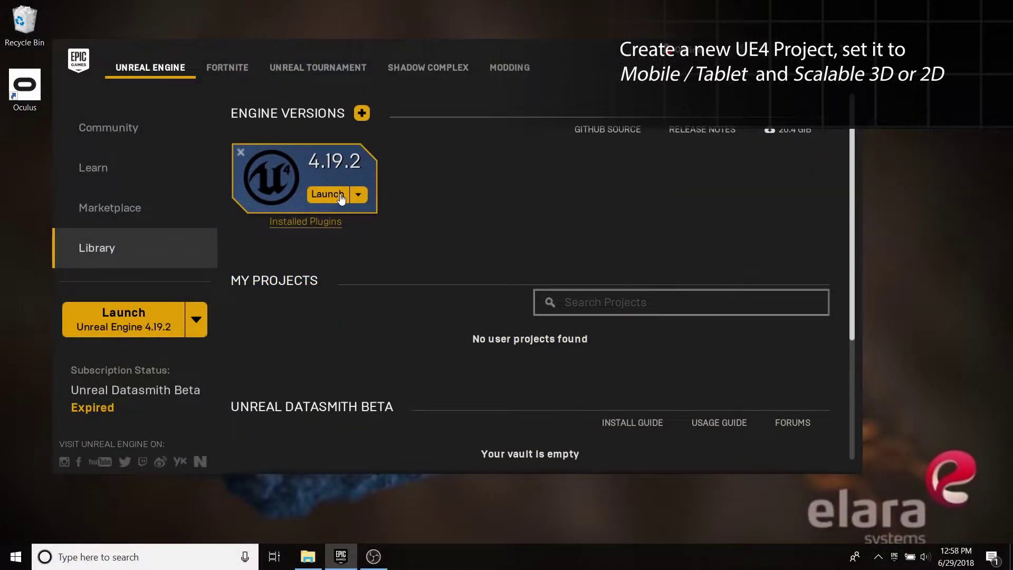
- In Unreal Engine, create a blank Blueprint project named OculusGoProject with Mobile / Tablet, Scalable 3D or 2D and No Starter Content
{"action": "left_click", "coordinate": [339, 194]}
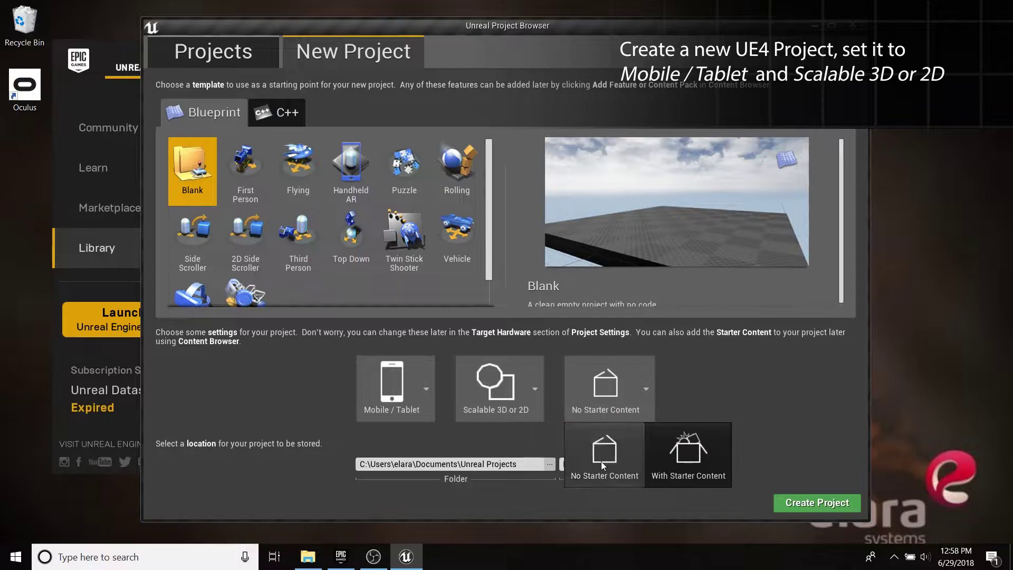
{"action": "left_click", "coordinate": [600, 462]}
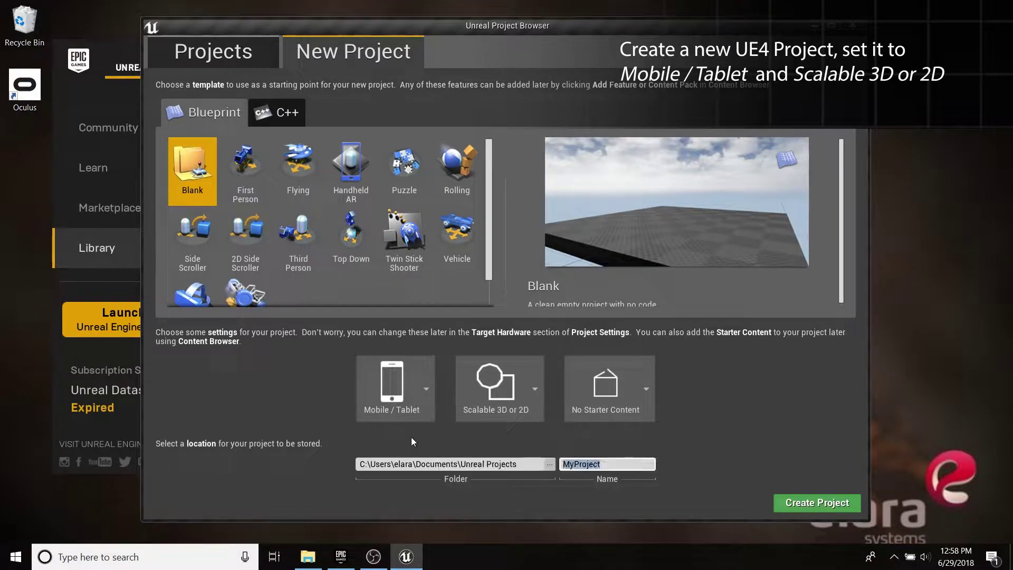
{"action": "type", "text": "OculusGoProject"}
{"action": "left_click", "coordinate": [798, 502]}
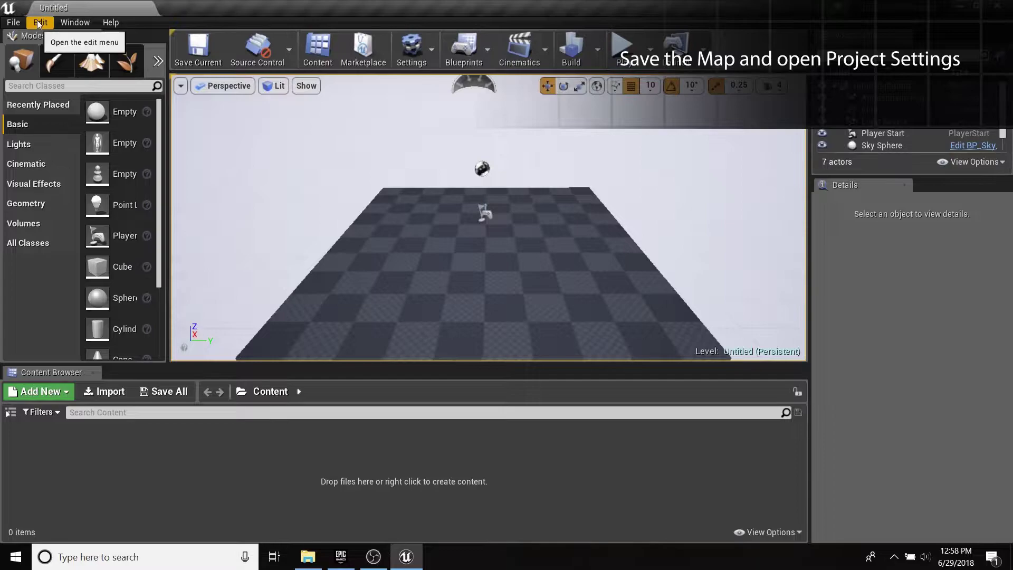
- Save the current level in the Content folder as MainMap
{"action": "left_click", "coordinate": [13, 23]}
{"action": "left_click", "coordinate": [31, 106]}
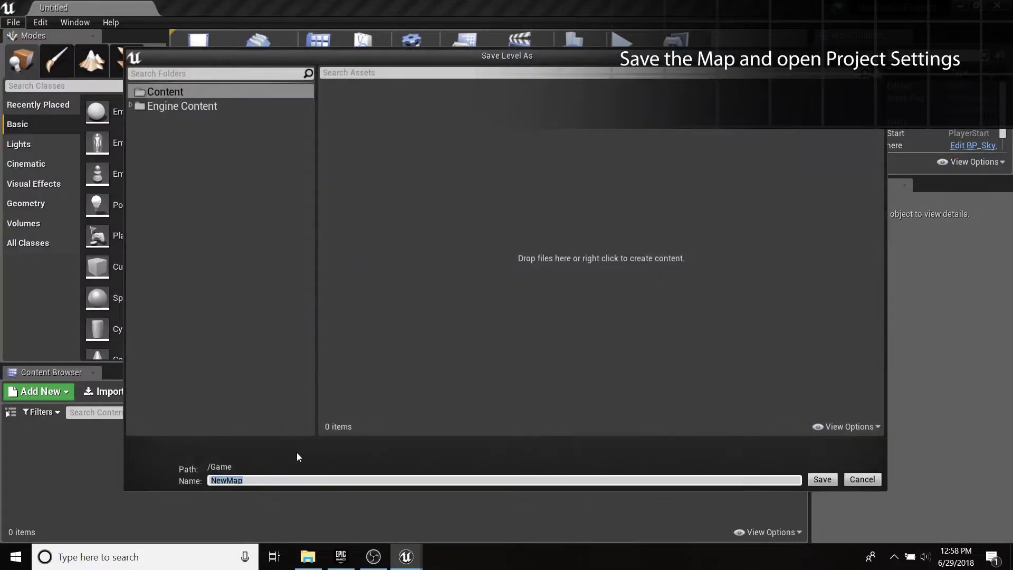
{"action": "type", "text": "MainMap"}
{"action": "key", "text": "Return"}
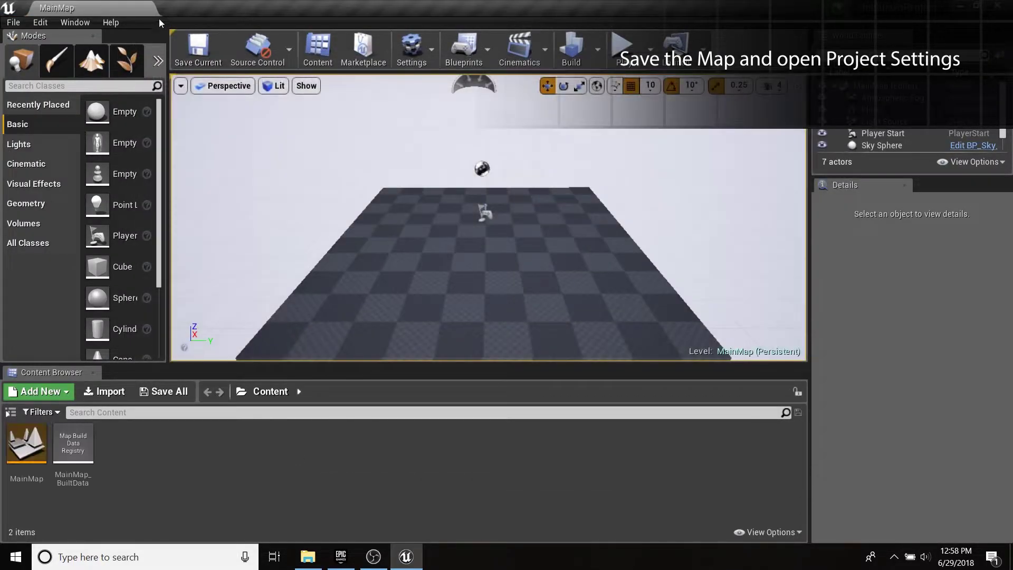
- In the Project Settings description, set the Project Name to OculusGoProject and enable Start in VR
{"action": "left_click", "coordinate": [37, 21]}
{"action": "left_click", "coordinate": [71, 208]}
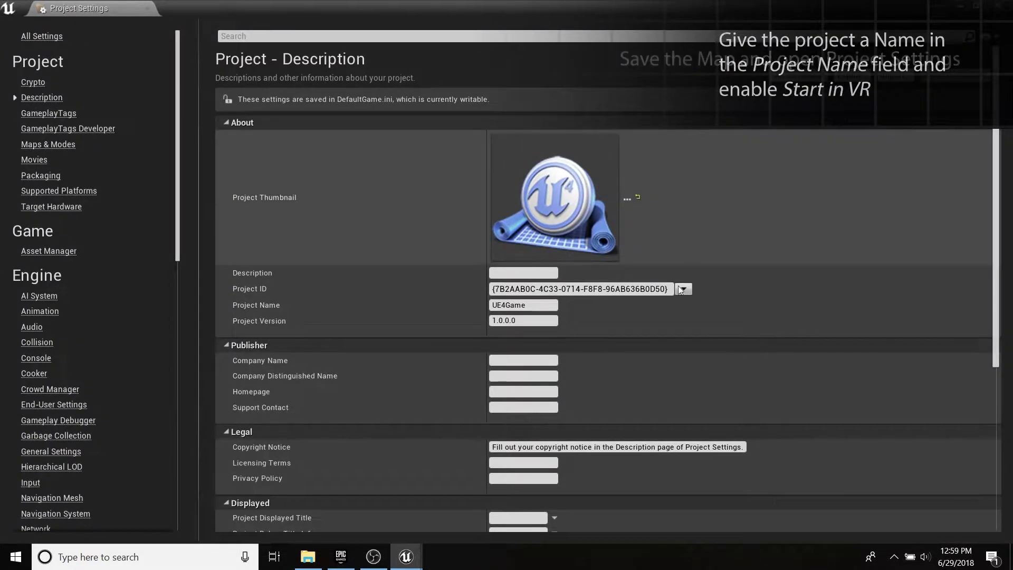
{"action": "left_click", "coordinate": [530, 306]}
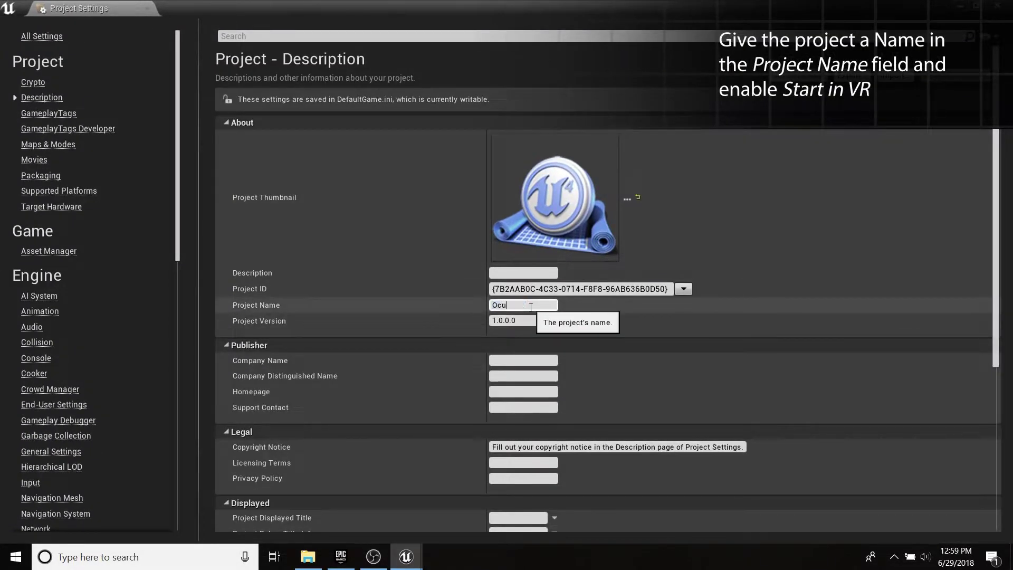
{"action": "scroll", "coordinate": [531, 307], "scroll_direction": "down", "scroll_amount": 3}
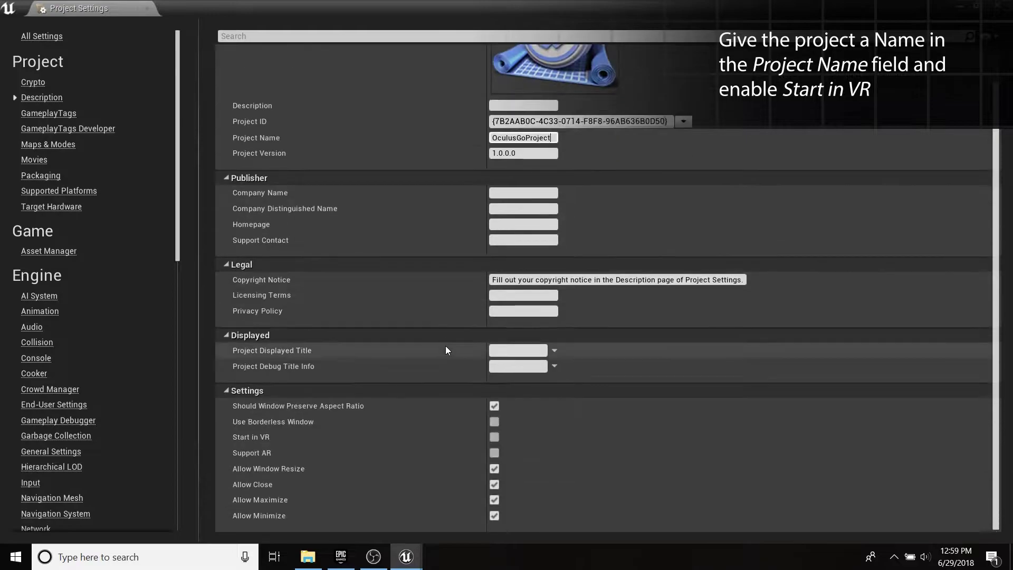
{"action": "left_click", "coordinate": [493, 437]}
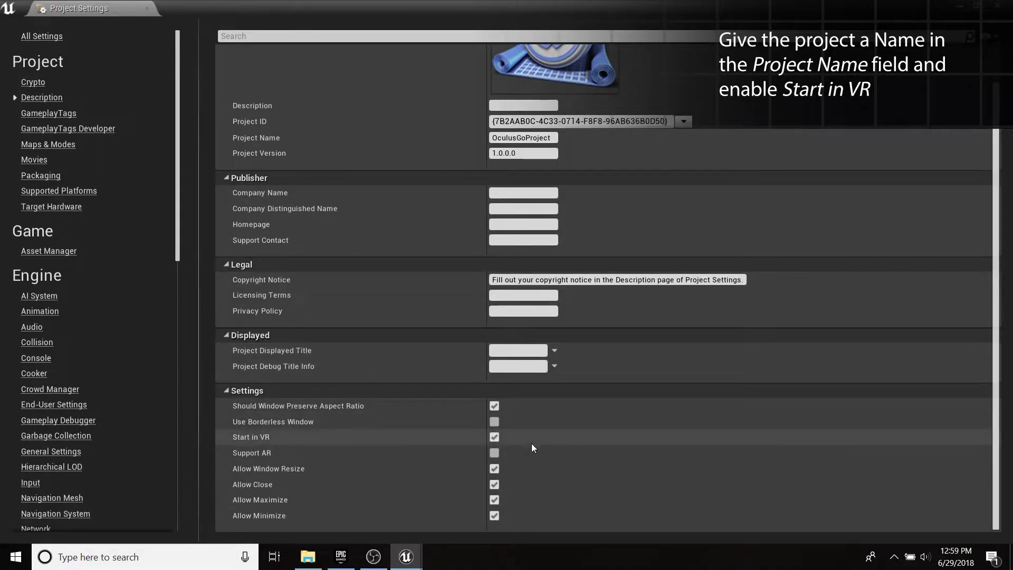
- In the Maps & Modes settings, set both the Editor Startup Map and the Game Default Map to MainMap
{"action": "left_click", "coordinate": [49, 145]}
{"action": "left_click", "coordinate": [609, 205]}
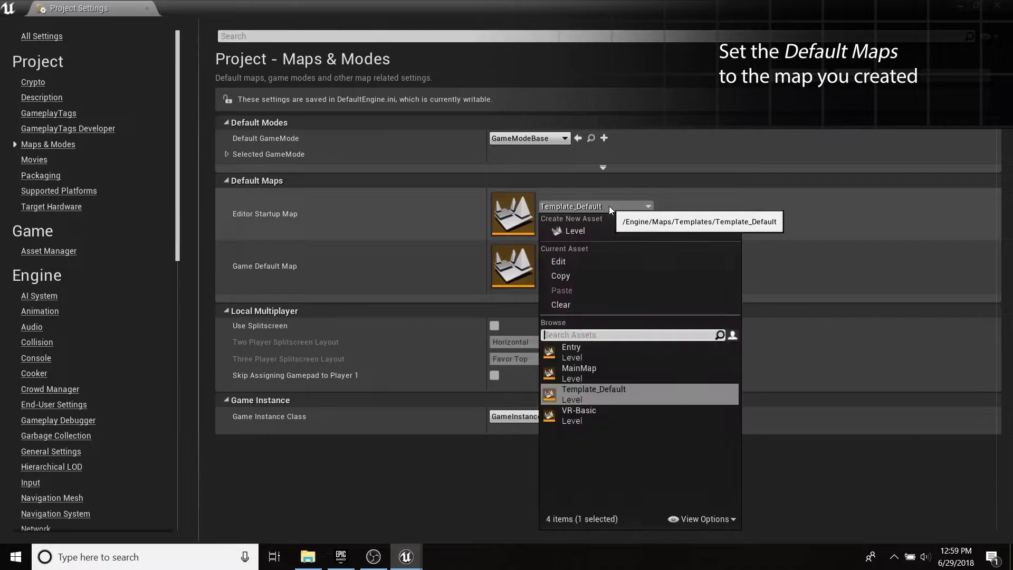
{"action": "left_click", "coordinate": [632, 374]}
{"action": "left_click", "coordinate": [595, 258]}
{"action": "left_click", "coordinate": [686, 374]}
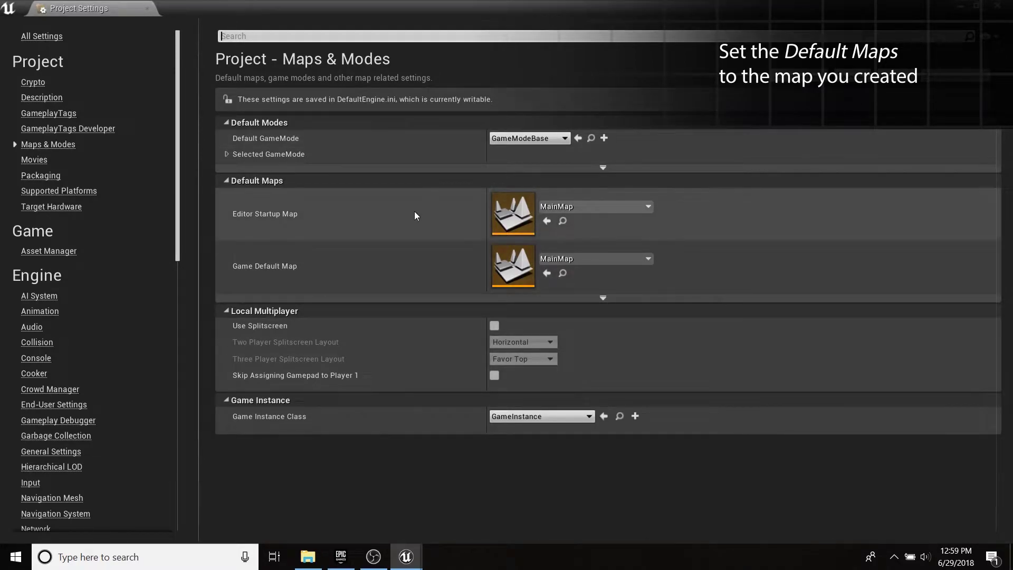
{"action": "scroll", "coordinate": [85, 204], "scroll_direction": "down", "scroll_amount": 5}
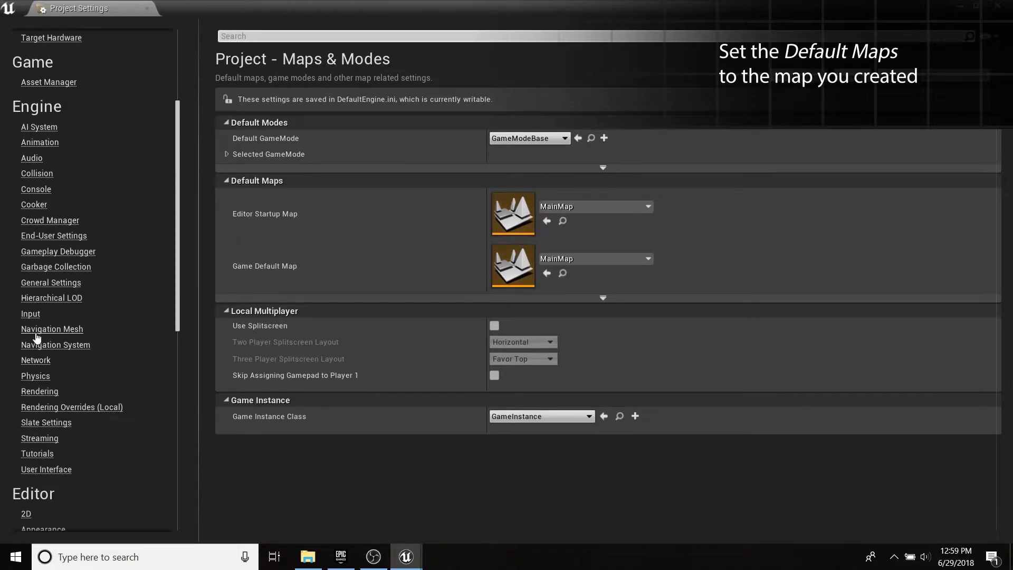
- In the Engine Input settings, clear the Default Touch Interface so it is set to None
{"action": "left_click", "coordinate": [30, 313]}
{"action": "left_click", "coordinate": [586, 380]}
{"action": "left_click", "coordinate": [568, 151]}
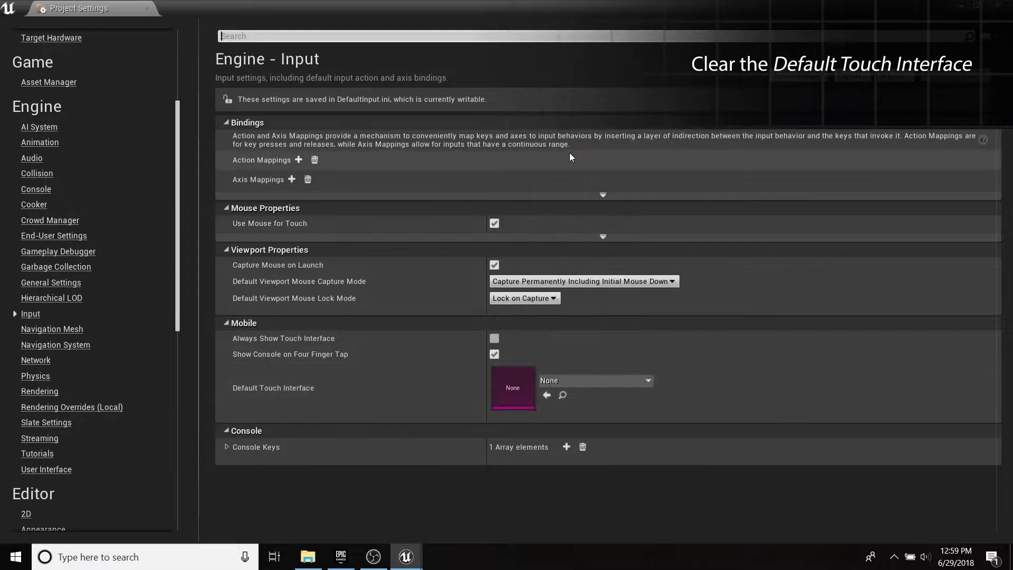
- In the Rendering settings, set Mobile MSAA to 2x MSAA and enable Forward Shading
{"action": "left_click", "coordinate": [34, 391]}
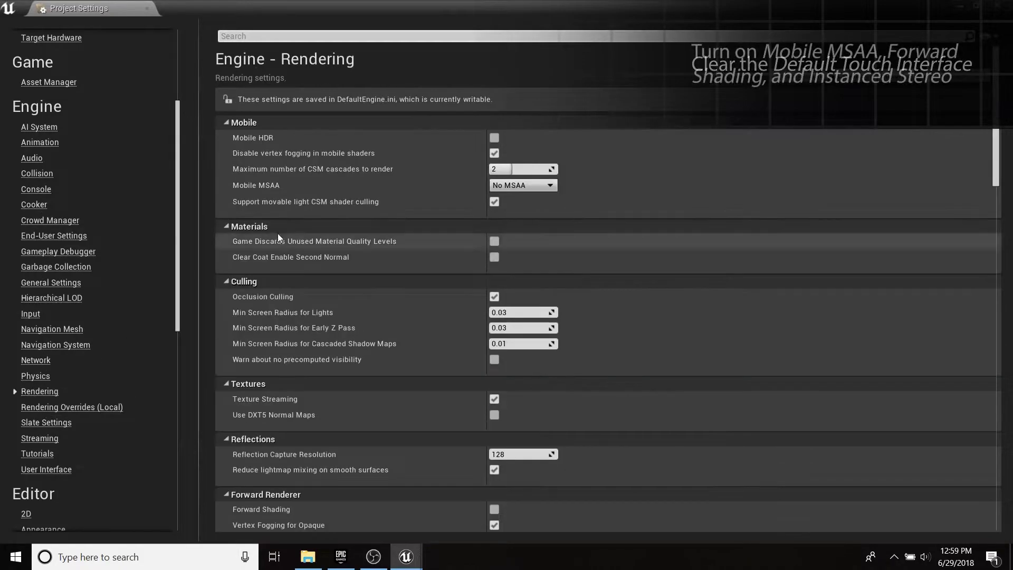
{"action": "left_click", "coordinate": [523, 185]}
{"action": "left_click", "coordinate": [514, 205]}
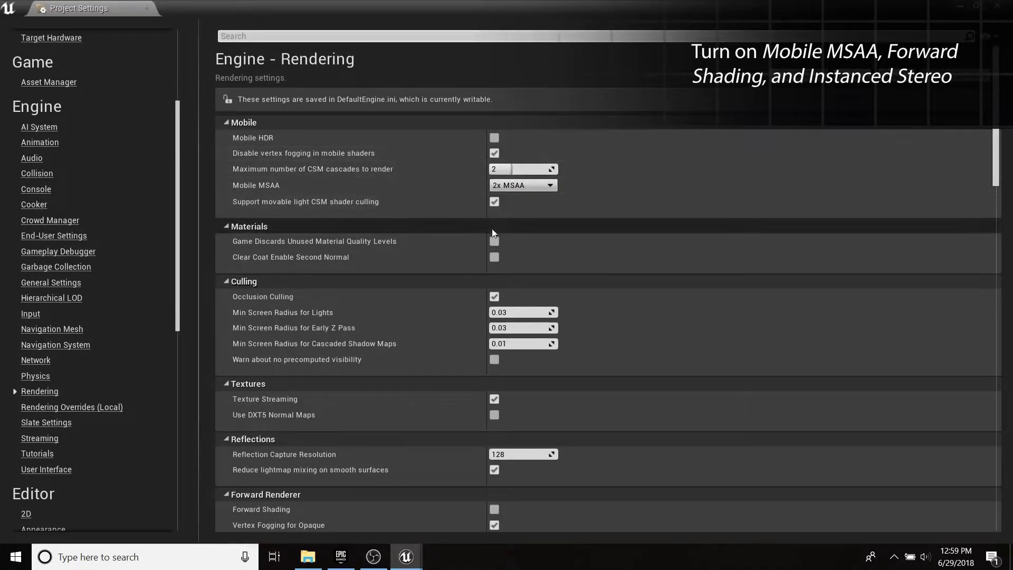
{"action": "scroll", "coordinate": [492, 229], "scroll_direction": "down", "scroll_amount": 8}
{"action": "left_click", "coordinate": [494, 341]}
- Enable Instanced Stereo in the VR section of the Rendering settings
{"action": "scroll", "coordinate": [583, 343], "scroll_direction": "down", "scroll_amount": 18}
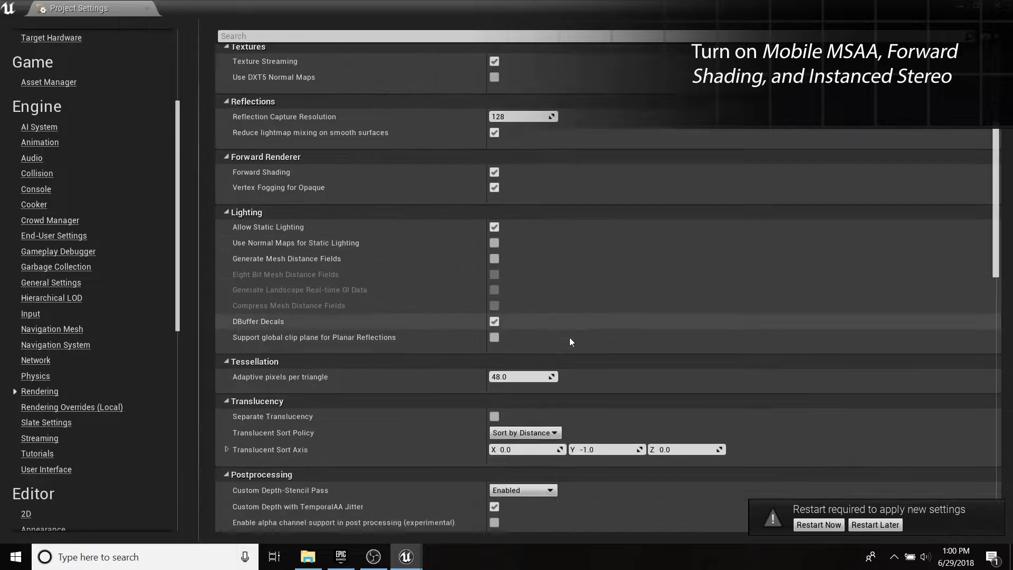
{"action": "scroll", "coordinate": [581, 343], "scroll_direction": "down", "scroll_amount": 8}
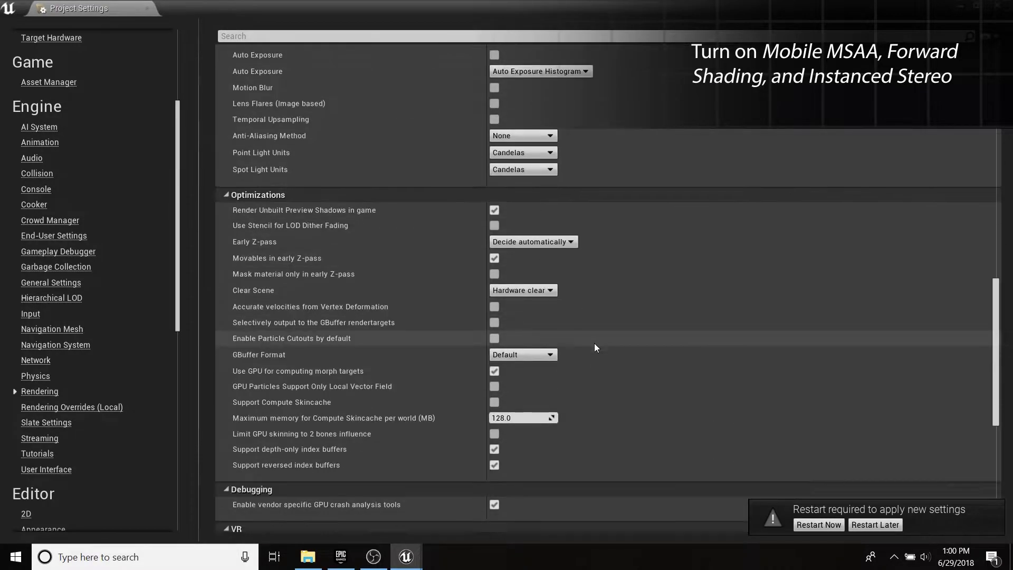
{"action": "left_click", "coordinate": [495, 396]}
{"action": "scroll", "coordinate": [654, 395], "scroll_direction": "down", "scroll_amount": 8}
{"action": "scroll", "coordinate": [562, 337], "scroll_direction": "up", "scroll_amount": 20}
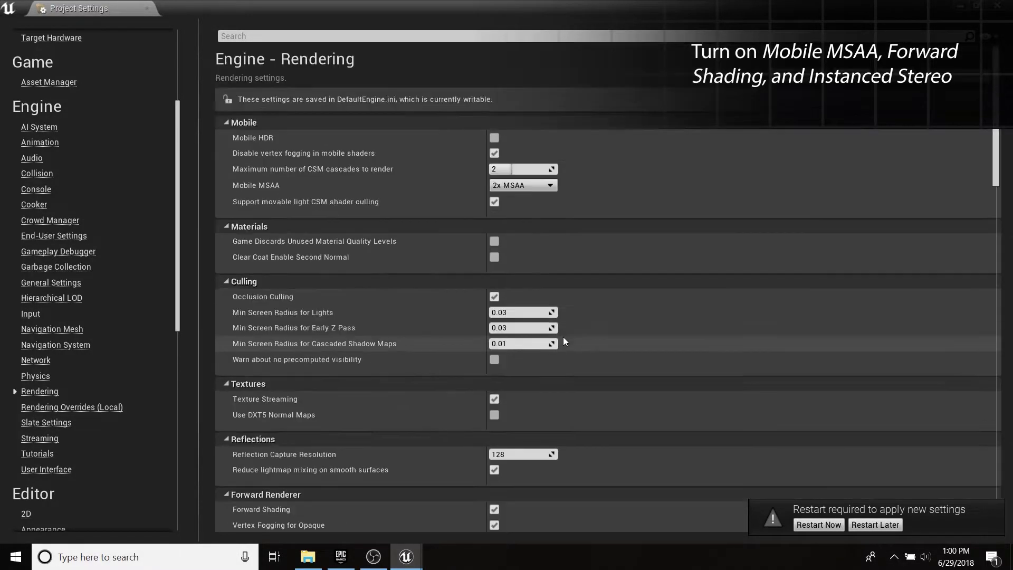
- Configure the project for the Android platform and replace YourCompany in the Android Package Name with ElaraSystems
{"action": "scroll", "coordinate": [98, 385], "scroll_direction": "down", "scroll_amount": 4}
{"action": "scroll", "coordinate": [105, 364], "scroll_direction": "down", "scroll_amount": 9}
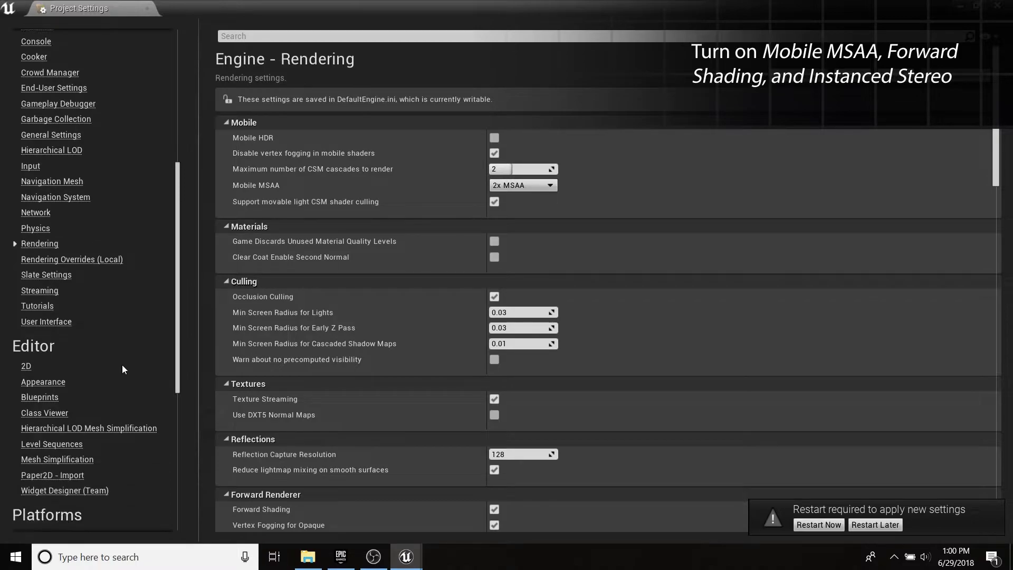
{"action": "left_click", "coordinate": [38, 346]}
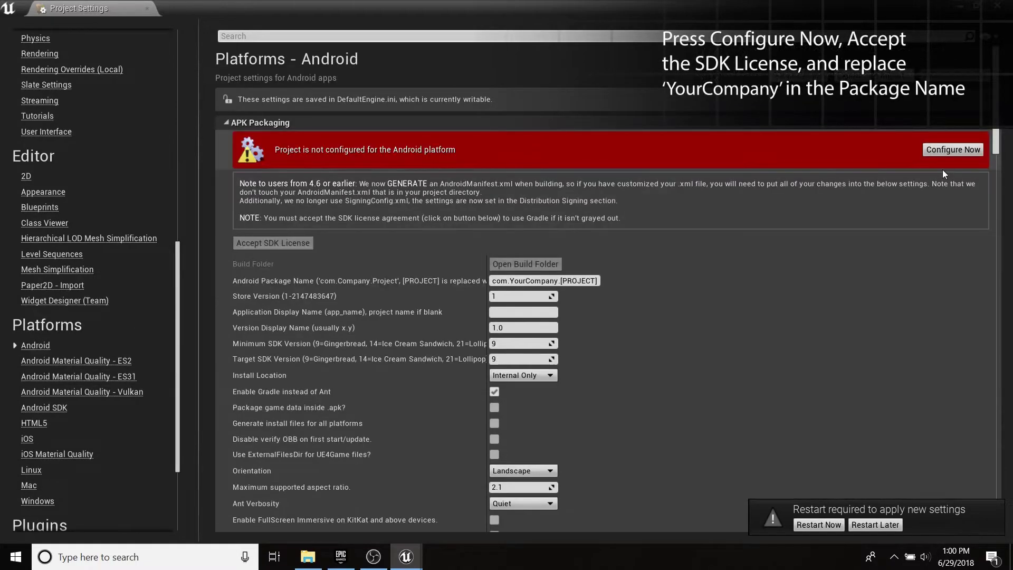
{"action": "left_click", "coordinate": [970, 150]}
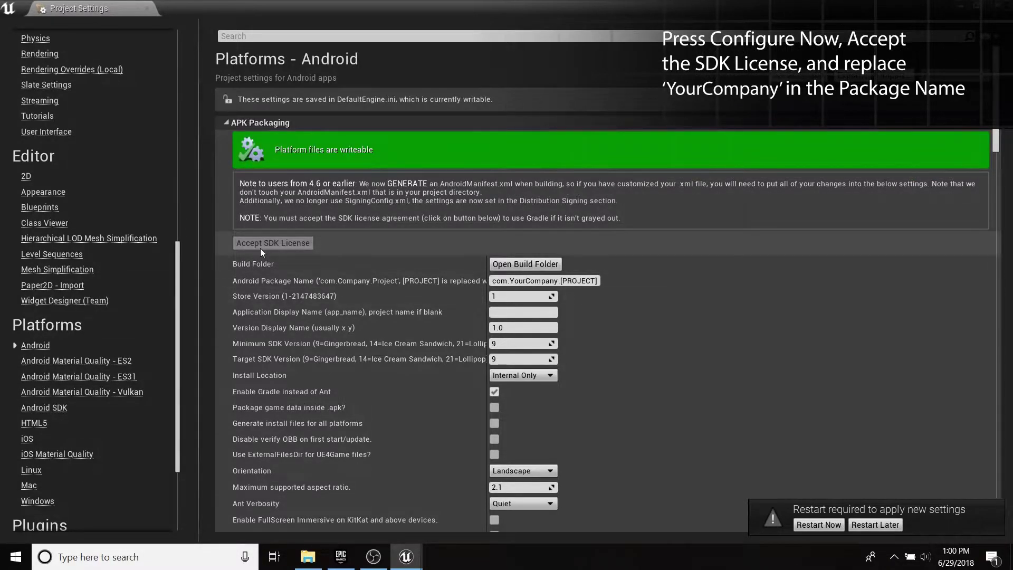
{"action": "scroll", "coordinate": [558, 254], "scroll_direction": "down", "scroll_amount": 1}
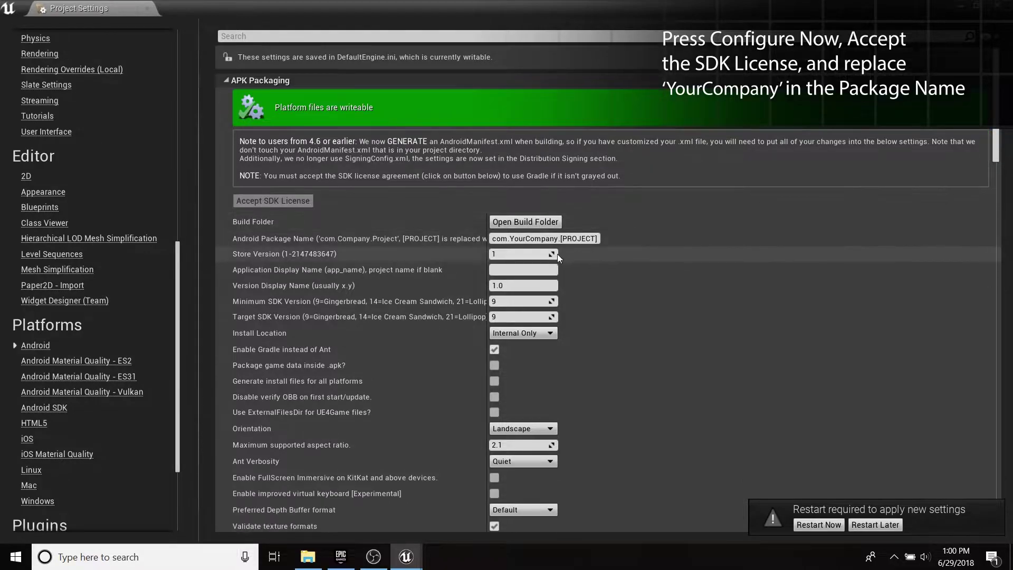
{"action": "double_click", "coordinate": [534, 239]}
{"action": "type", "text": "ElaraSystems"}
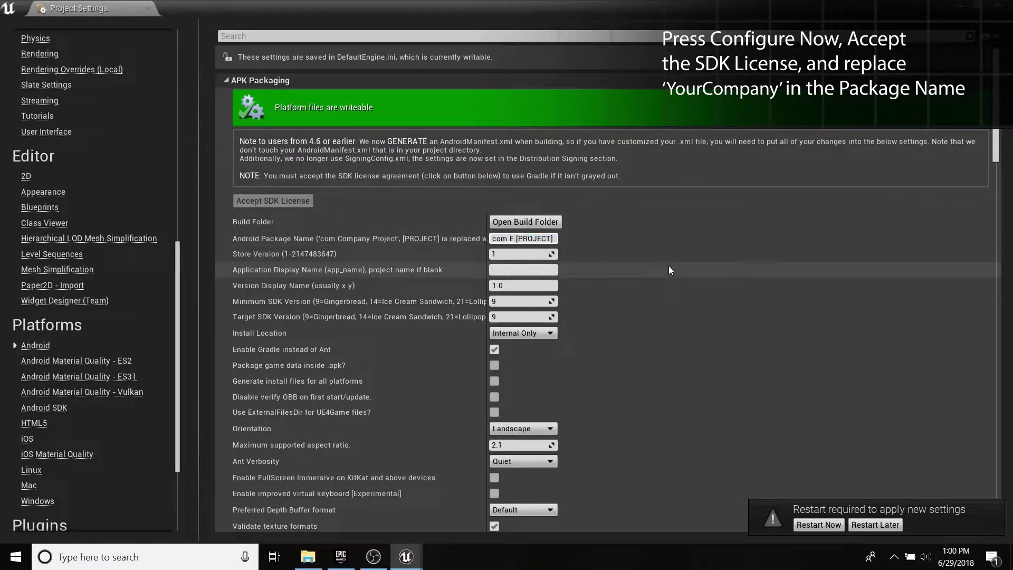
- Set both the Minimum SDK Version and the Target SDK Version to 21
{"action": "left_click", "coordinate": [527, 299]}
{"action": "type", "text": "21"}
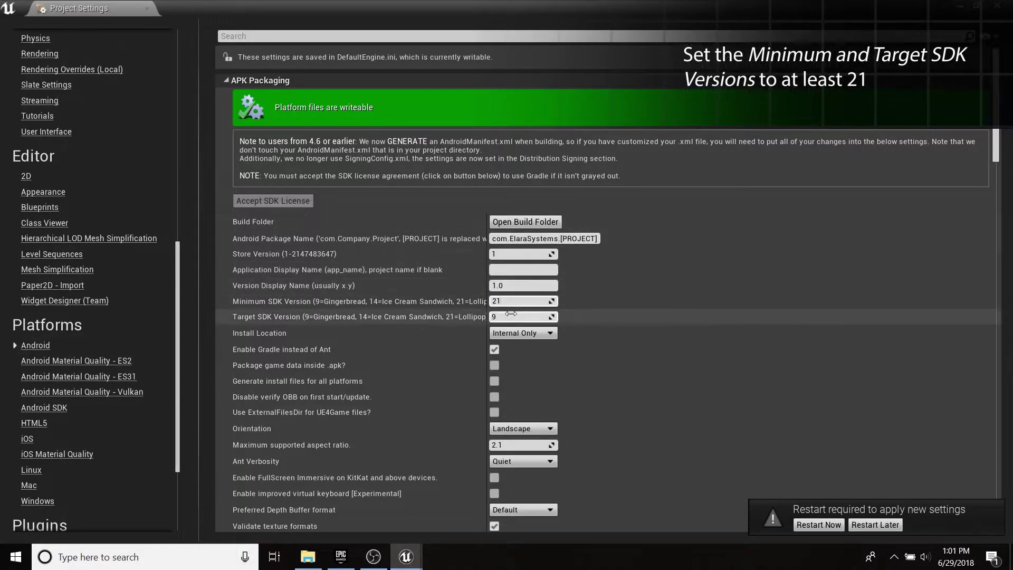
{"action": "left_click", "coordinate": [513, 315]}
{"action": "type", "text": "21"}
{"action": "key", "text": "Return"}
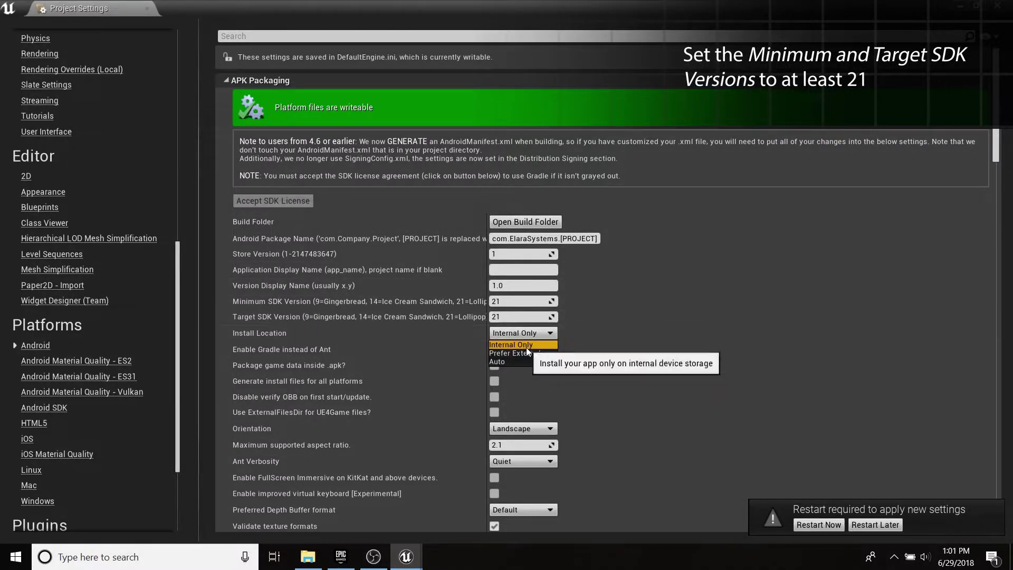
- Enable FullScreen Immersive on KitKat and above devices, and support OpenGL ES3.1 instead of OpenGL ES2
{"action": "scroll", "coordinate": [512, 337], "scroll_direction": "down", "scroll_amount": 1}
{"action": "scroll", "coordinate": [511, 337], "scroll_direction": "down", "scroll_amount": 2}
{"action": "left_click", "coordinate": [494, 308]}
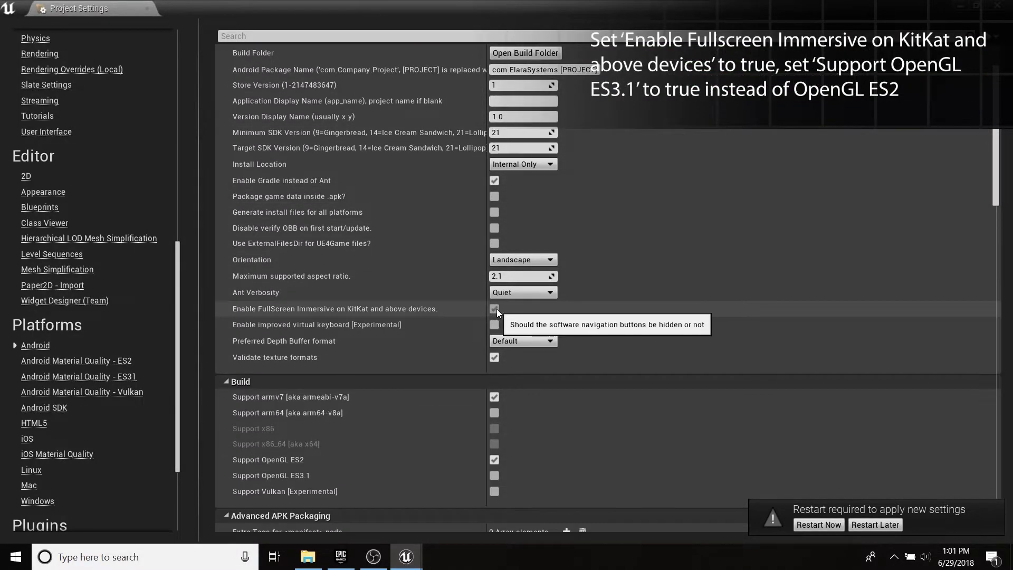
{"action": "scroll", "coordinate": [596, 318], "scroll_direction": "down", "scroll_amount": 1}
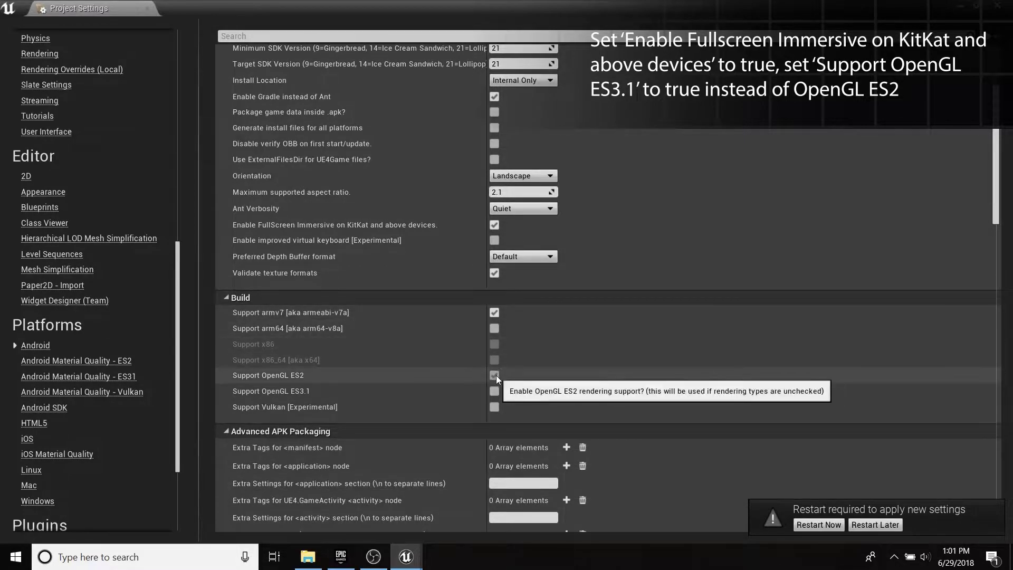
{"action": "left_click", "coordinate": [495, 391]}
{"action": "left_click", "coordinate": [495, 375]}
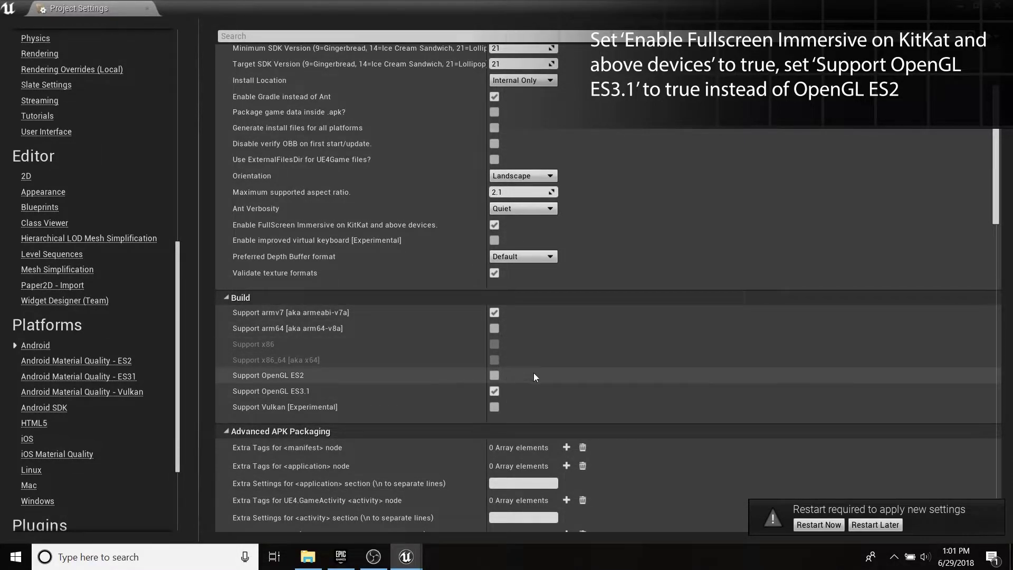
- Enable configuring the AndroidManifest for deployment to GearVR and restart the editor to apply the new settings
{"action": "scroll", "coordinate": [548, 371], "scroll_direction": "down", "scroll_amount": 1}
{"action": "scroll", "coordinate": [551, 323], "scroll_direction": "down", "scroll_amount": 1}
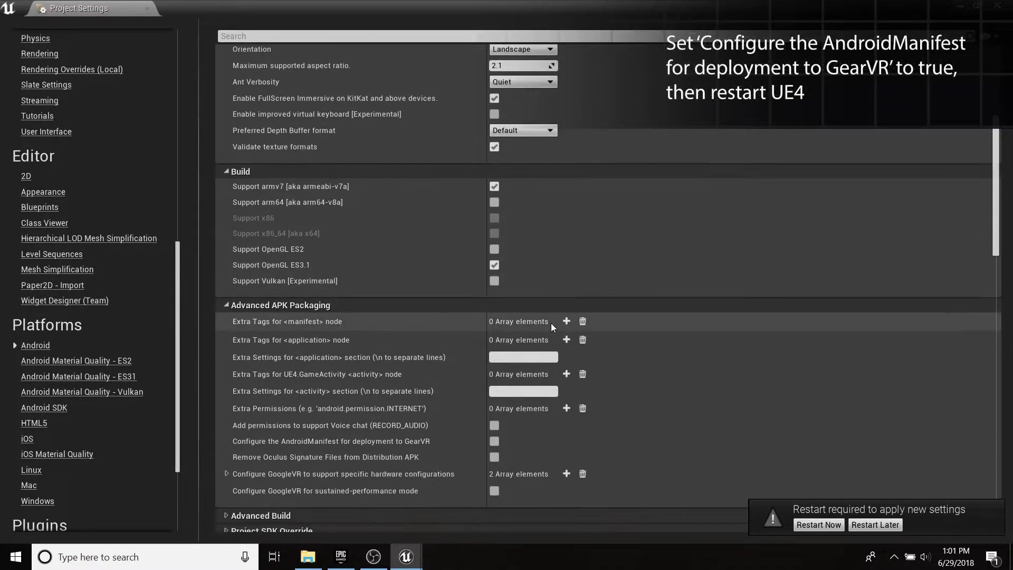
{"action": "left_click", "coordinate": [495, 441]}
{"action": "scroll", "coordinate": [600, 412], "scroll_direction": "down", "scroll_amount": 4}
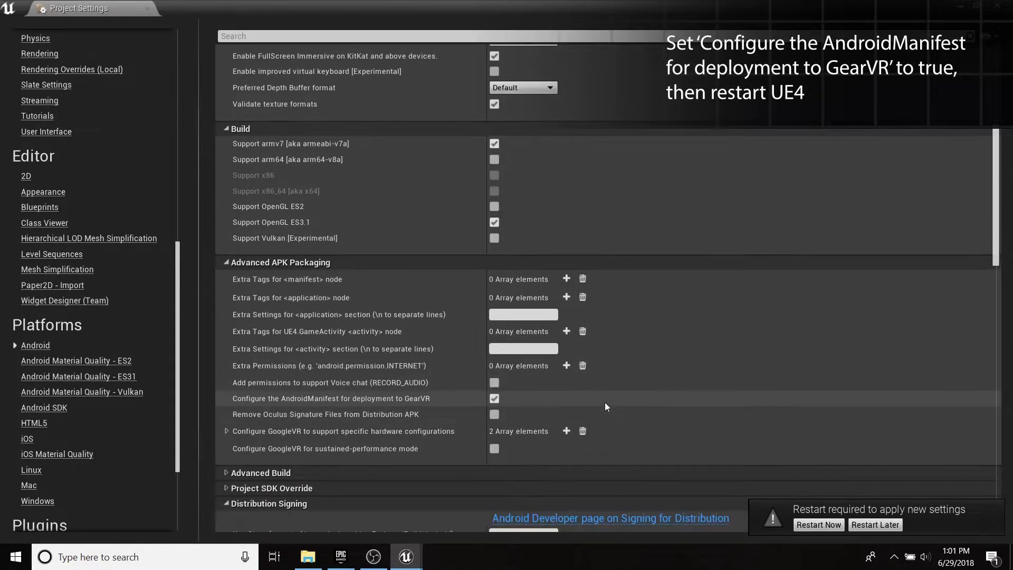
{"action": "left_click", "coordinate": [226, 336]}
{"action": "left_click", "coordinate": [226, 351]}
{"action": "scroll", "coordinate": [369, 307], "scroll_direction": "down", "scroll_amount": 5}
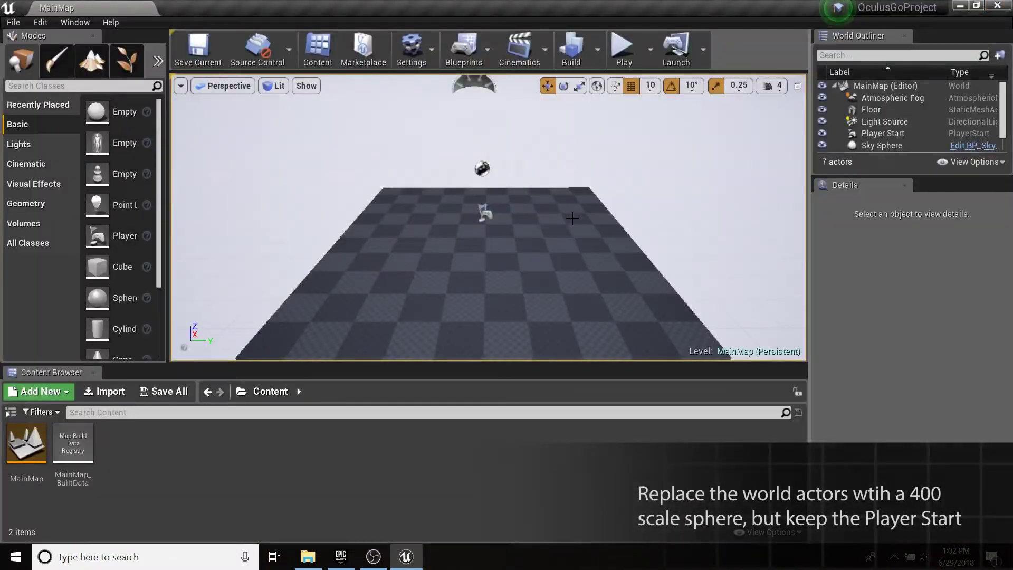
- Delete every actor from the MainMap level except the Player Start
{"action": "left_click", "coordinate": [572, 217]}
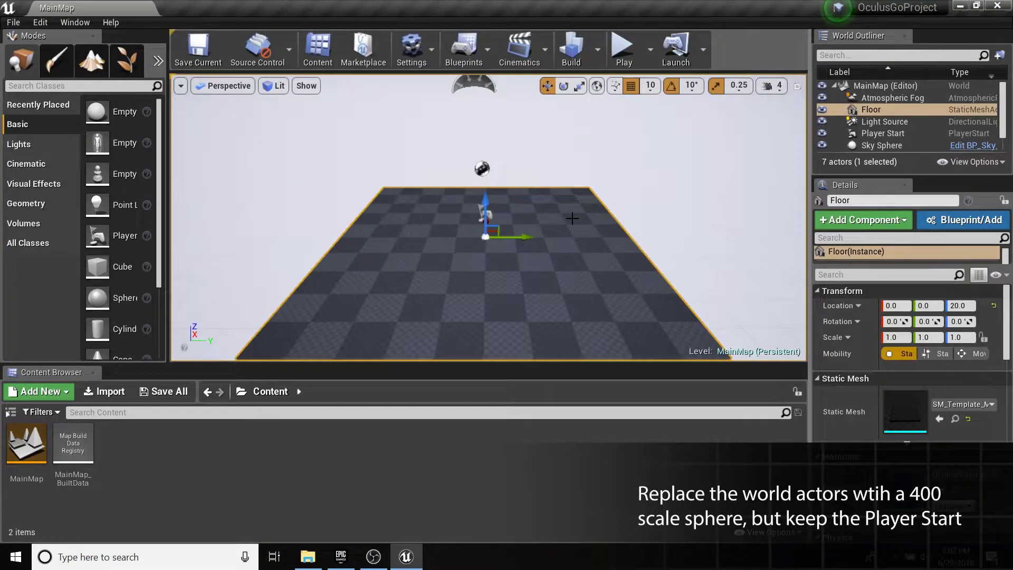
{"action": "key", "text": "Delete"}
{"action": "left_click", "coordinate": [572, 218]}
{"action": "key", "text": "Delete"}
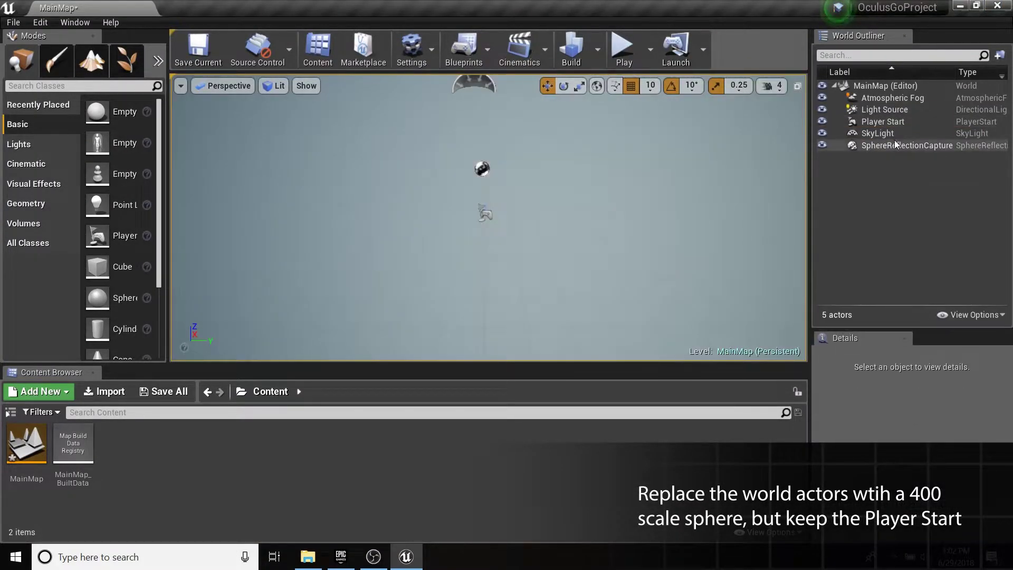
{"action": "left_click", "coordinate": [893, 98]}
{"action": "left_click", "coordinate": [900, 109], "text": "ctrl"}
{"action": "left_click", "coordinate": [896, 133], "text": "ctrl"}
{"action": "left_click", "coordinate": [897, 143], "text": "ctrl"}
{"action": "key", "text": "Delete"}
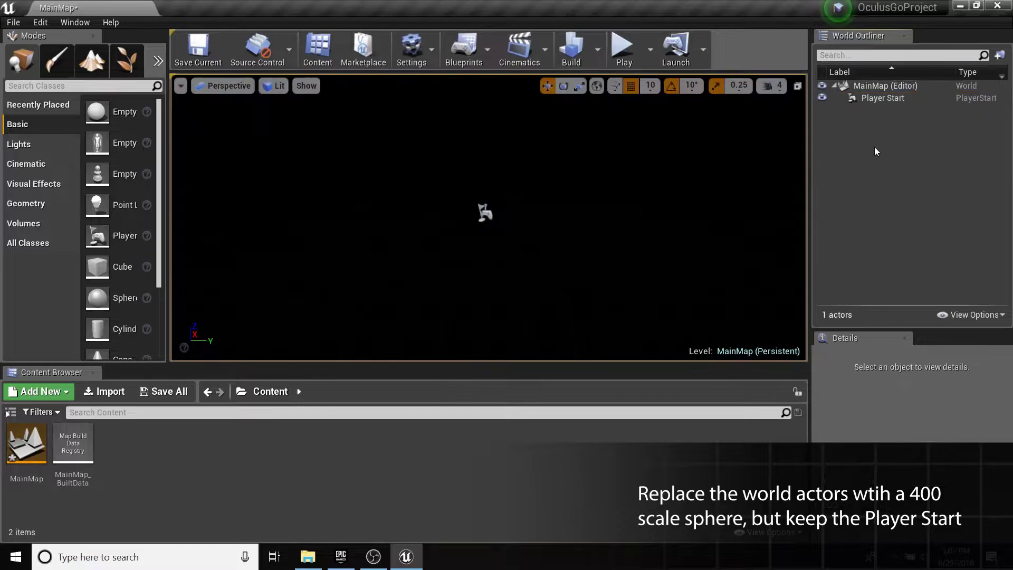
- Place a Sphere in the level at location 0, 0, 0 and set its scale to 400 on all three axes
{"action": "left_click_drag", "start_coordinate": [98, 298], "coordinate": [487, 215]}
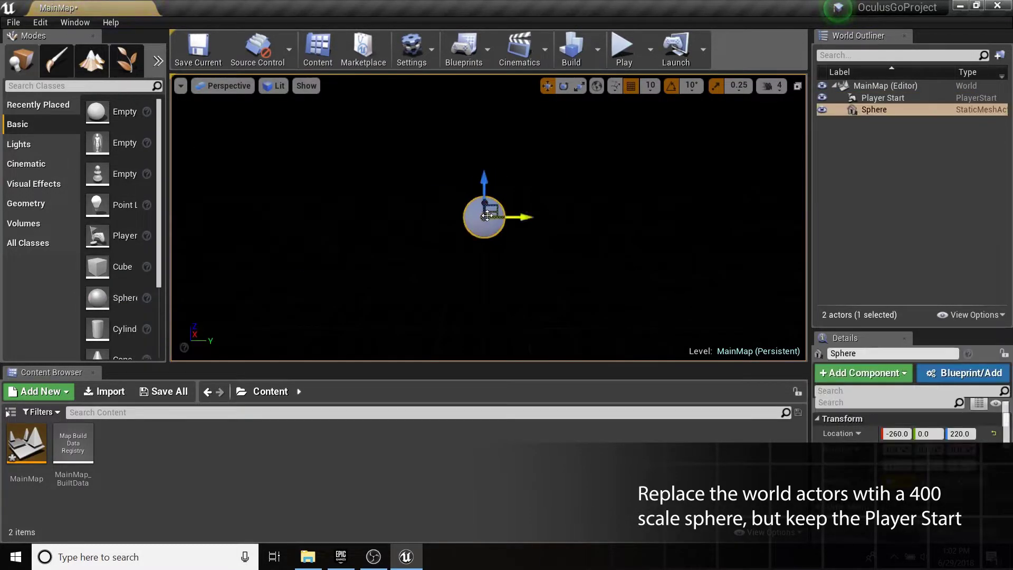
{"action": "left_click", "coordinate": [994, 433]}
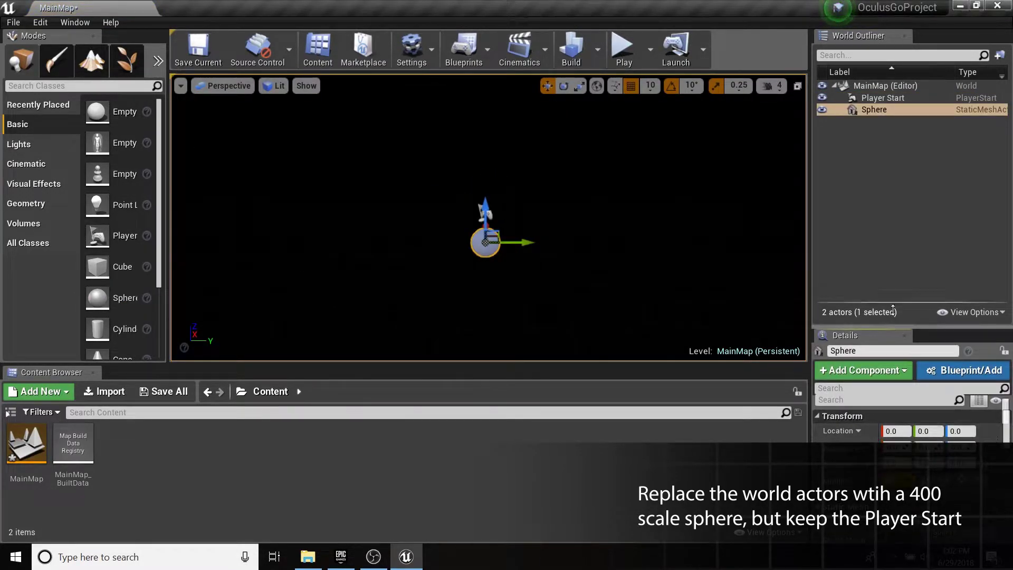
{"action": "left_click_drag", "start_coordinate": [921, 328], "coordinate": [921, 165]}
{"action": "left_click", "coordinate": [896, 328]}
{"action": "type", "text": "400"}
{"action": "key", "text": "Return"}
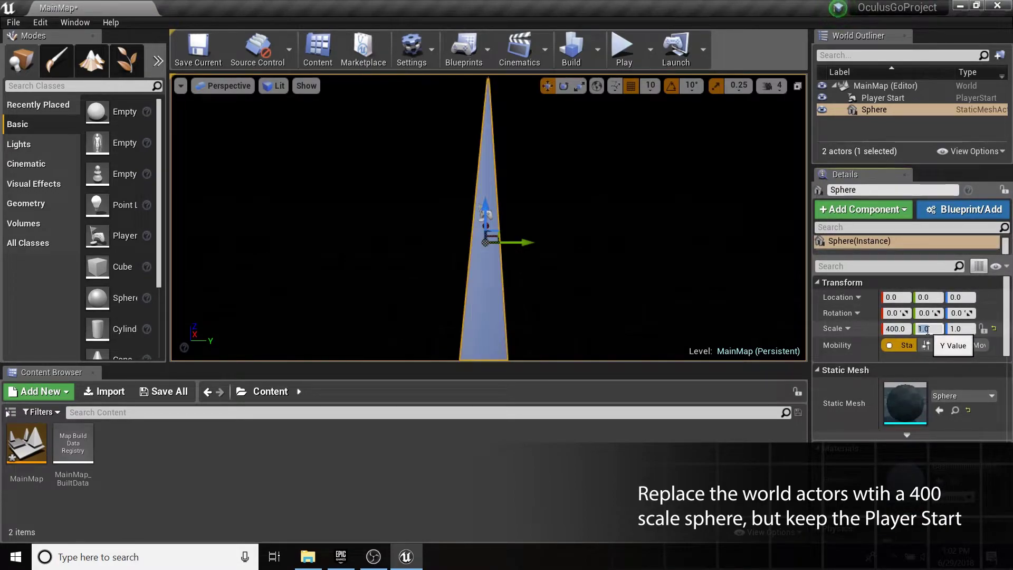
{"action": "key", "text": "Tab"}
{"action": "type", "text": "400"}
{"action": "key", "text": "Return"}
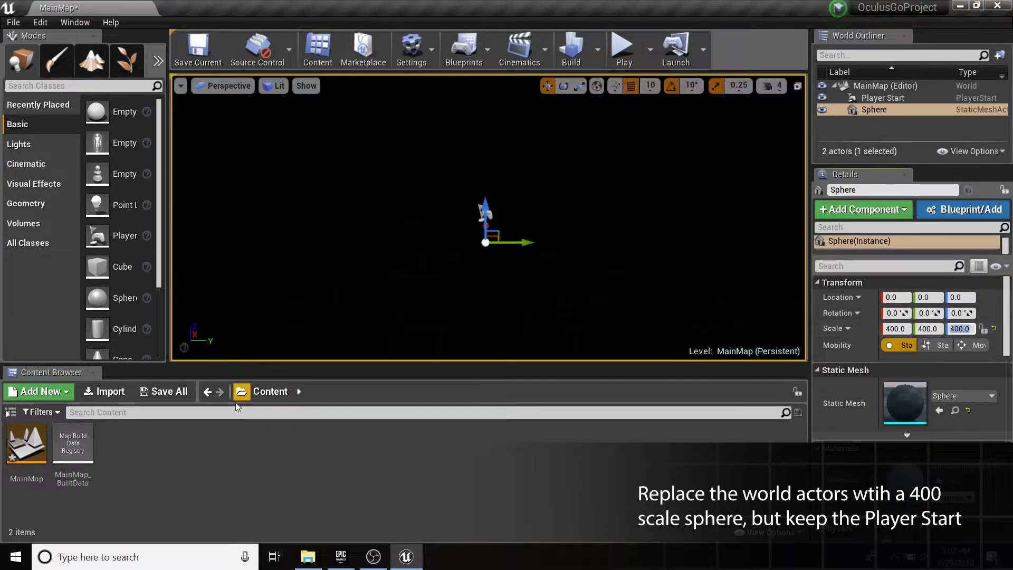
- Save MainMap and create a material named M_StereoImage in the Content folder
{"action": "left_click", "coordinate": [26, 442]}
{"action": "key", "text": "ctrl+s"}
{"action": "right_click", "coordinate": [164, 461]}
{"action": "left_click", "coordinate": [219, 221]}
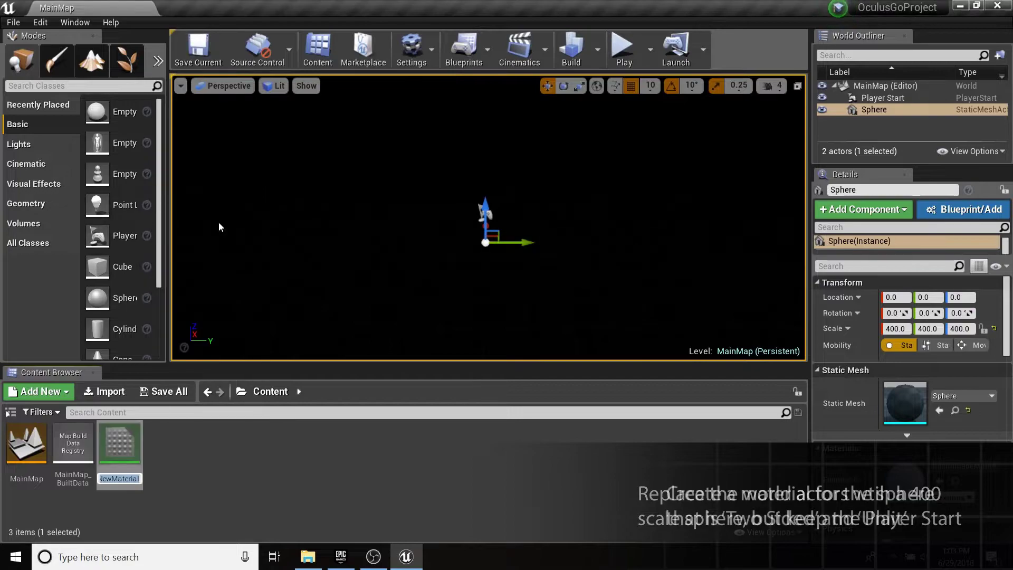
{"action": "type", "text": "M_Ster"}
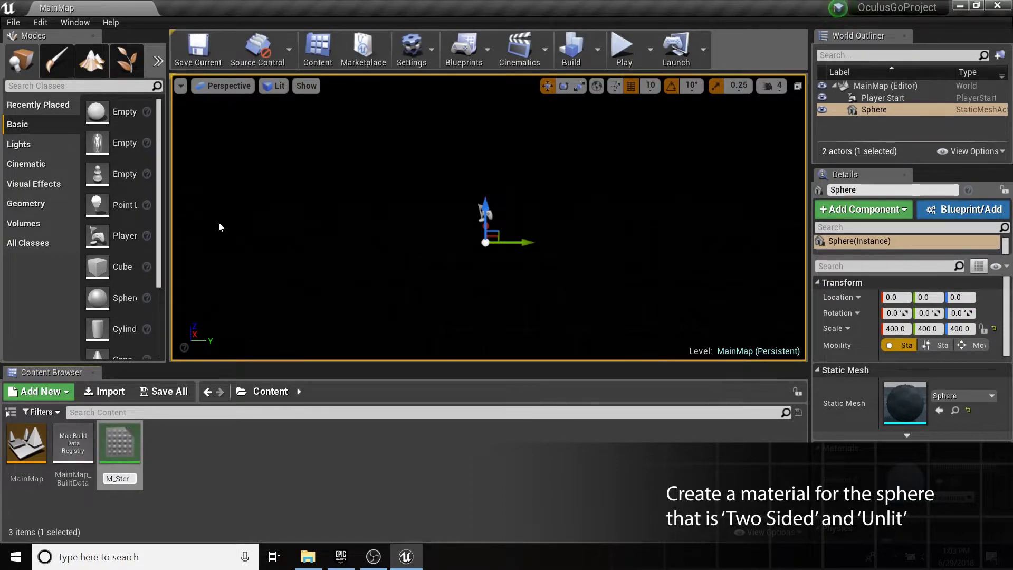
{"action": "type", "text": "ge"}
{"action": "key", "text": "Return"}
- Open the M_StereoImage material, enable Two Sided and set its Shading Model to Unlit
{"action": "double_click", "coordinate": [27, 443]}
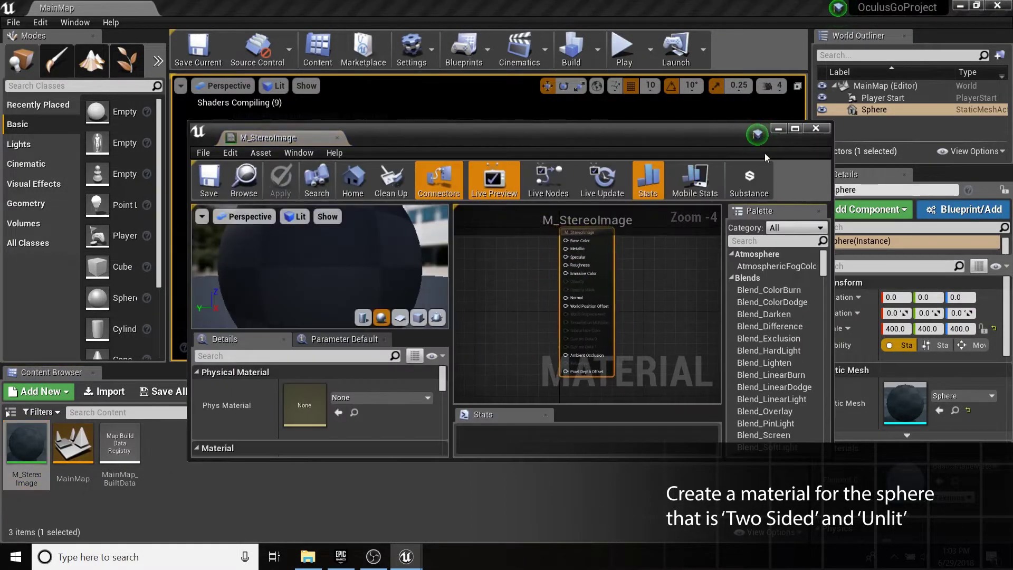
{"action": "double_click", "coordinate": [765, 153]}
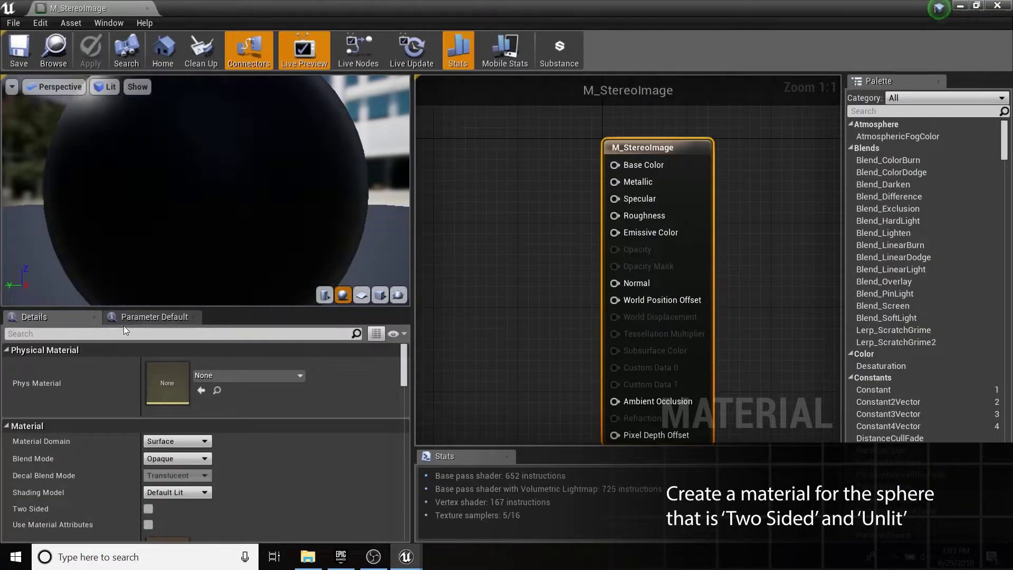
{"action": "left_click", "coordinate": [127, 333]}
{"action": "type", "text": "two"}
{"action": "left_click", "coordinate": [149, 364]}
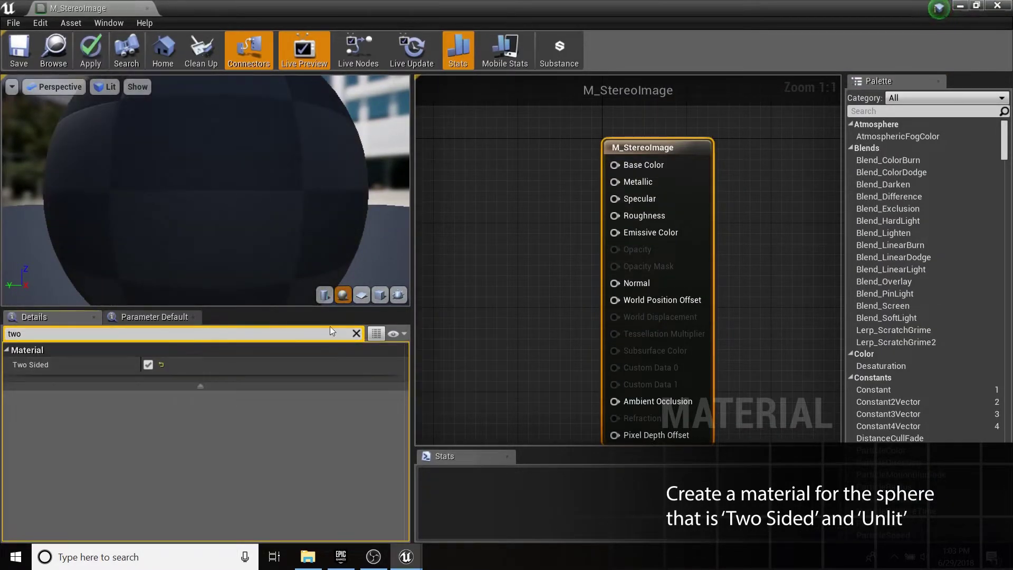
{"action": "left_click", "coordinate": [357, 333]}
{"action": "left_click", "coordinate": [175, 408]}
{"action": "left_click", "coordinate": [170, 420]}
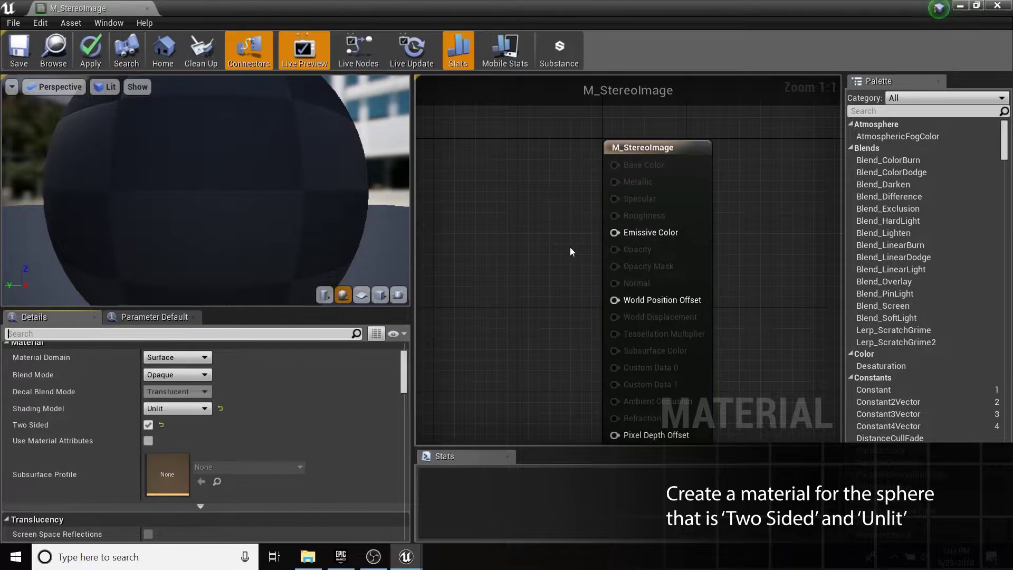
- Add a Texture Sample node to M_StereoImage, connect it to Emissive Color and return to the level editor
{"action": "mouse_move", "coordinate": [491, 221]}
{"action": "right_mouse_down"}
{"action": "mouse_move", "coordinate": [714, 245]}
{"action": "mouse_move", "coordinate": [539, 249]}
{"action": "right_mouse_up"}
{"action": "scroll", "coordinate": [539, 249], "scroll_direction": "down", "scroll_amount": 1}
{"action": "right_click", "coordinate": [540, 249]}
{"action": "type", "text": "textu"}
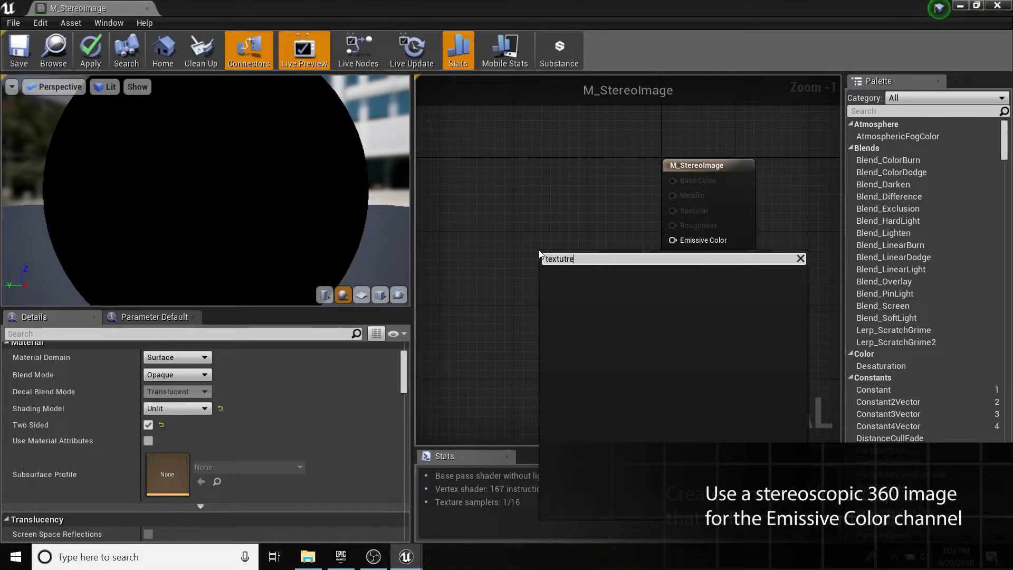
{"action": "type", "text": "re sam"}
{"action": "key", "text": "Return"}
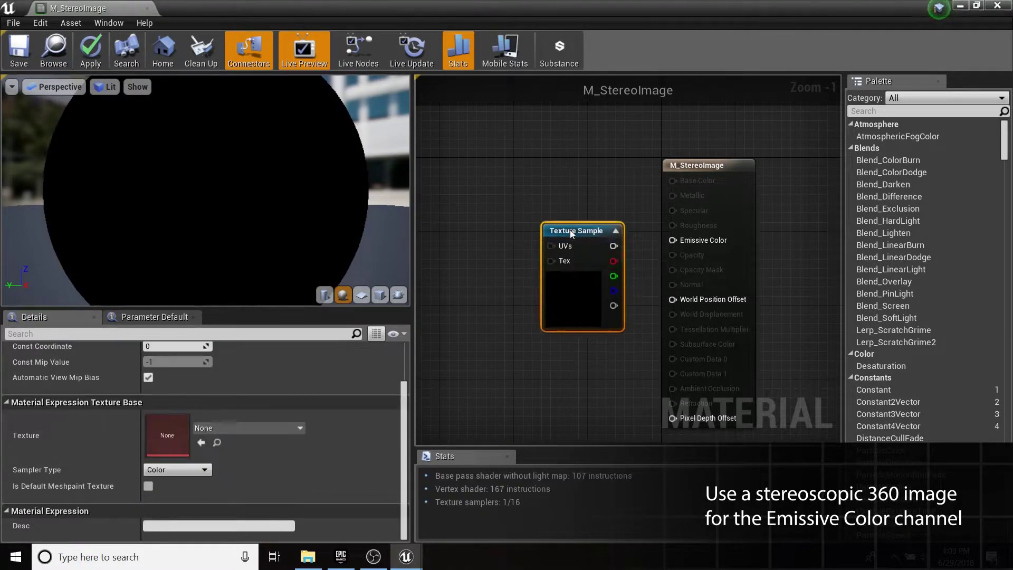
{"action": "left_click_drag", "start_coordinate": [612, 246], "coordinate": [672, 240]}
{"action": "left_click", "coordinate": [957, 8]}
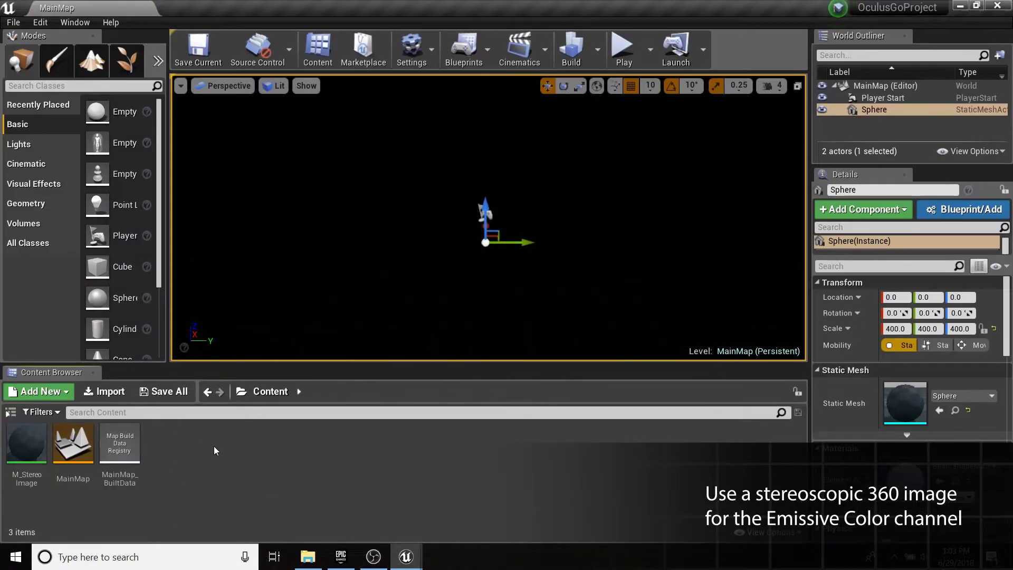
- Import the SampleTexture image from the Source Tut Vid folder into the Content folder
{"action": "left_click", "coordinate": [105, 391]}
{"action": "left_click", "coordinate": [51, 231]}
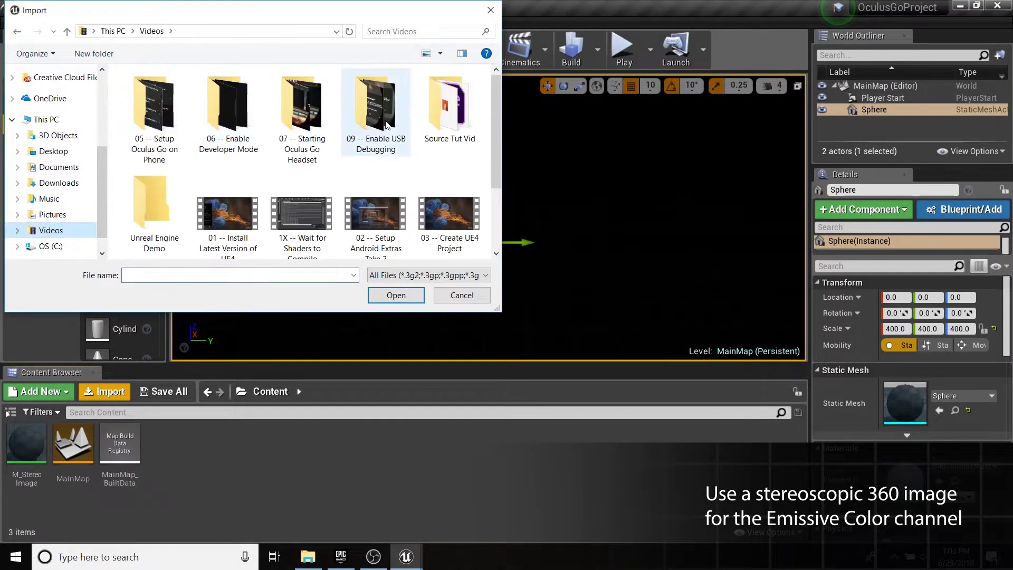
{"action": "double_click", "coordinate": [461, 132]}
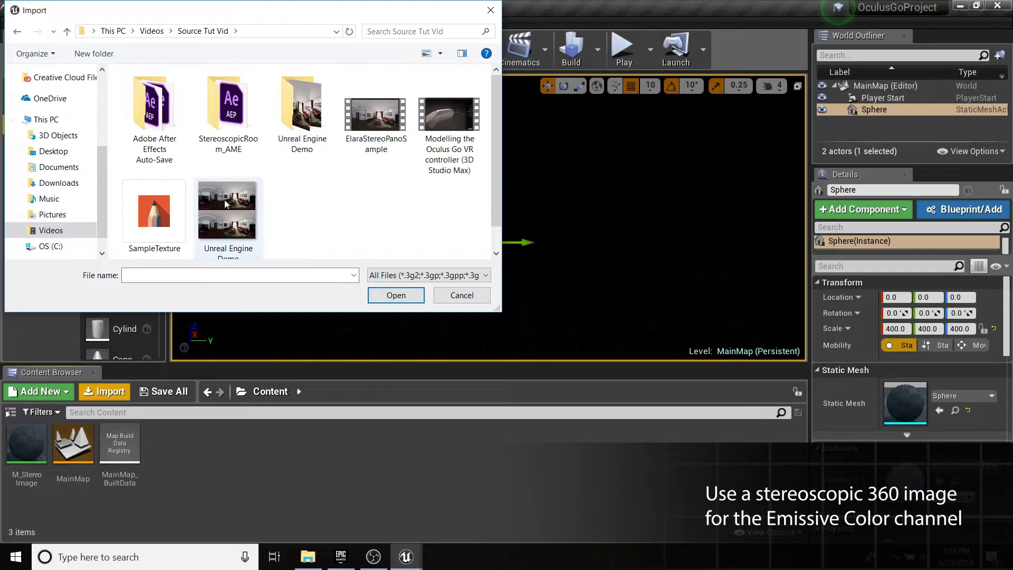
{"action": "left_click", "coordinate": [154, 213]}
{"action": "left_click", "coordinate": [397, 297]}
- Open the imported SampleTexture, examine its stacked stereoscopic 360 layout and close it
{"action": "double_click", "coordinate": [166, 444]}
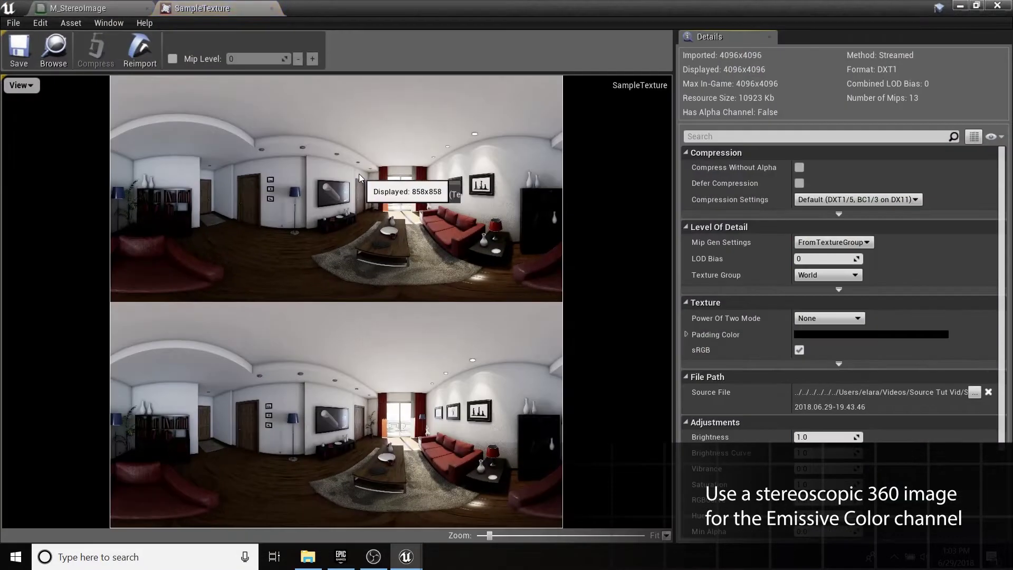
{"action": "scroll", "coordinate": [311, 197], "scroll_direction": "down", "scroll_amount": 6}
{"action": "scroll", "coordinate": [528, 316], "scroll_direction": "down", "scroll_amount": 3}
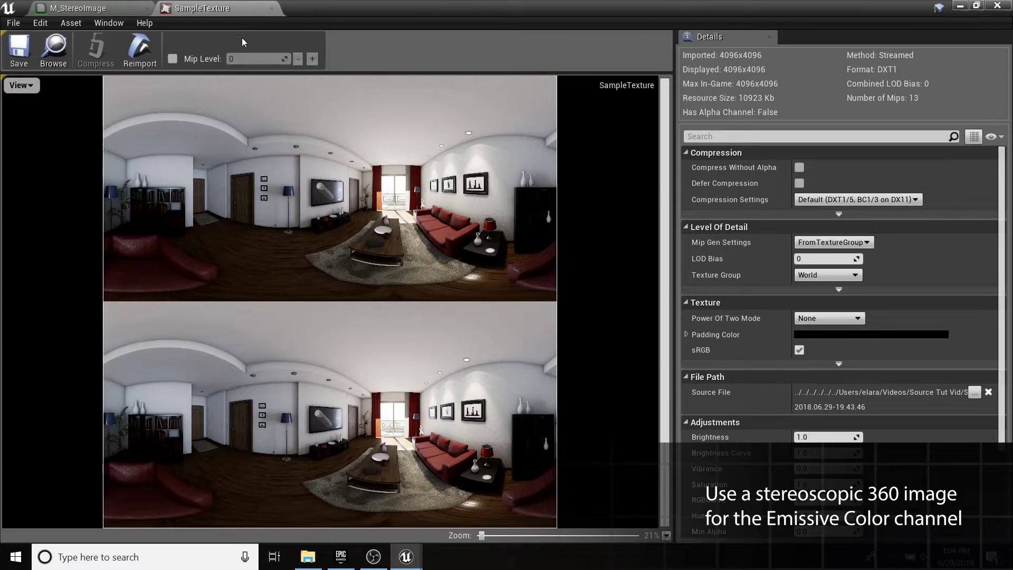
{"action": "left_click", "coordinate": [272, 9]}
- Hide engine content in the asset list, assign SampleTexture to the Texture Sample node and check the material preview
{"action": "left_click", "coordinate": [275, 428]}
{"action": "left_click", "coordinate": [358, 410]}
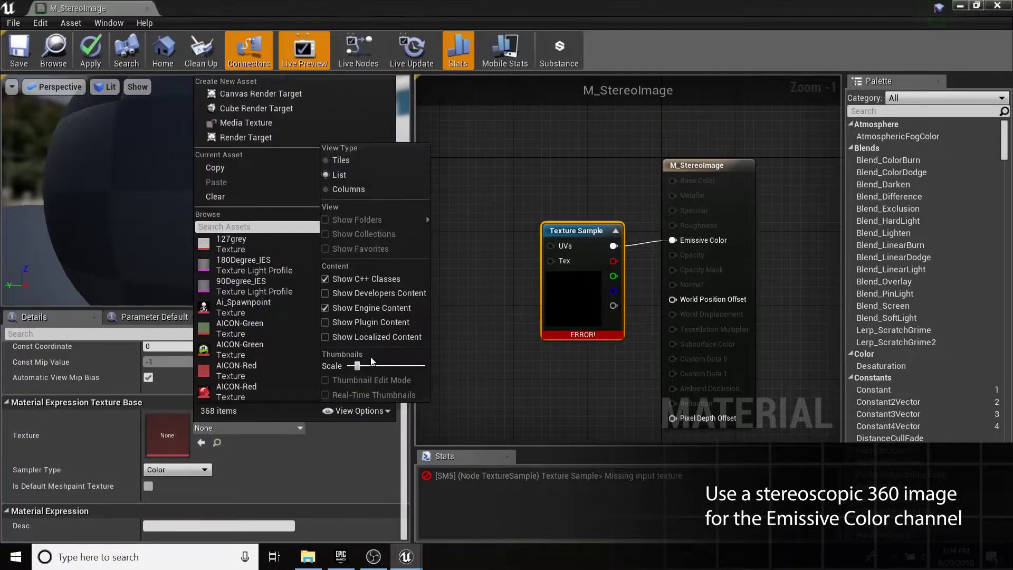
{"action": "left_click", "coordinate": [394, 308]}
{"action": "left_click", "coordinate": [279, 246]}
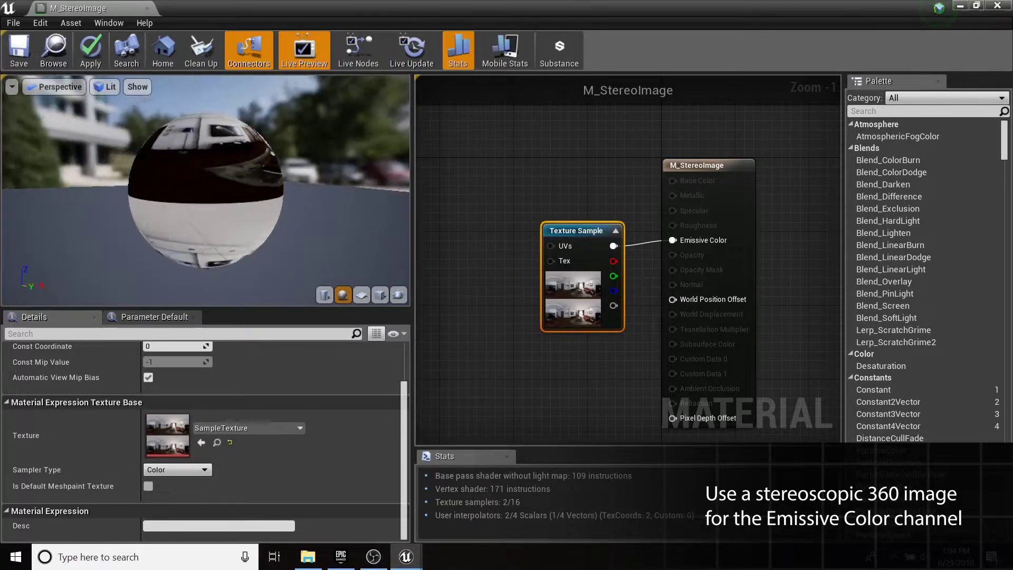
{"action": "scroll", "coordinate": [222, 233], "scroll_direction": "up", "scroll_amount": 5}
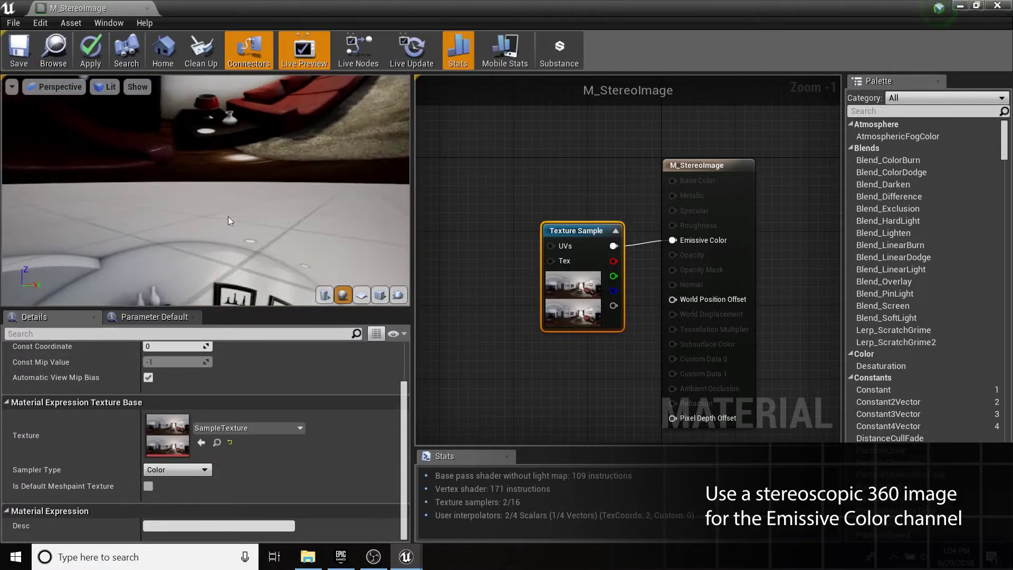
{"action": "scroll", "coordinate": [225, 415], "scroll_direction": "up", "scroll_amount": 3}
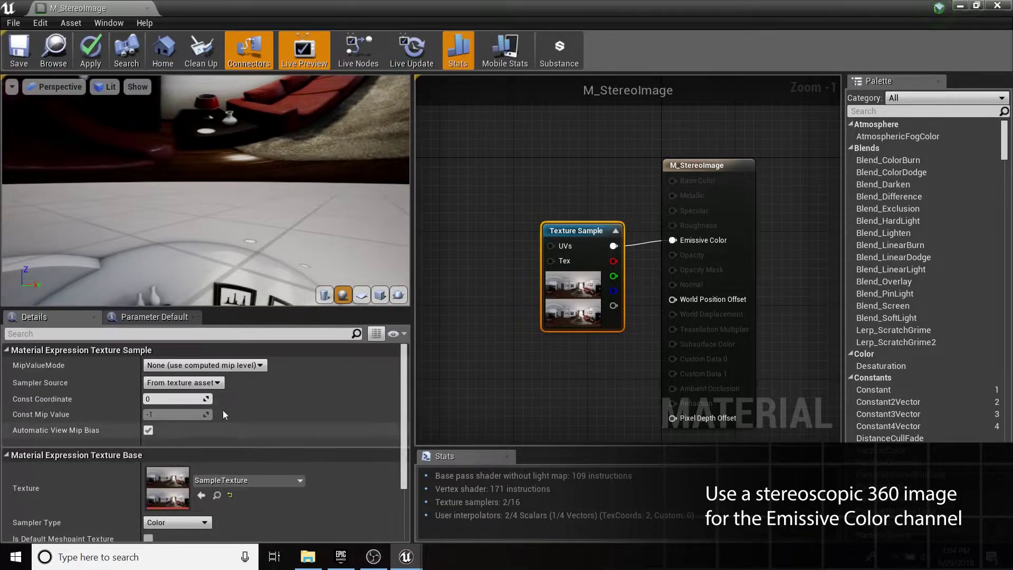
- Add a TextureCoordinate node connected to the Texture Sample's UVs input and make room between the nodes
{"action": "left_click_drag", "start_coordinate": [551, 244], "coordinate": [470, 223]}
{"action": "type", "text": "coord"}
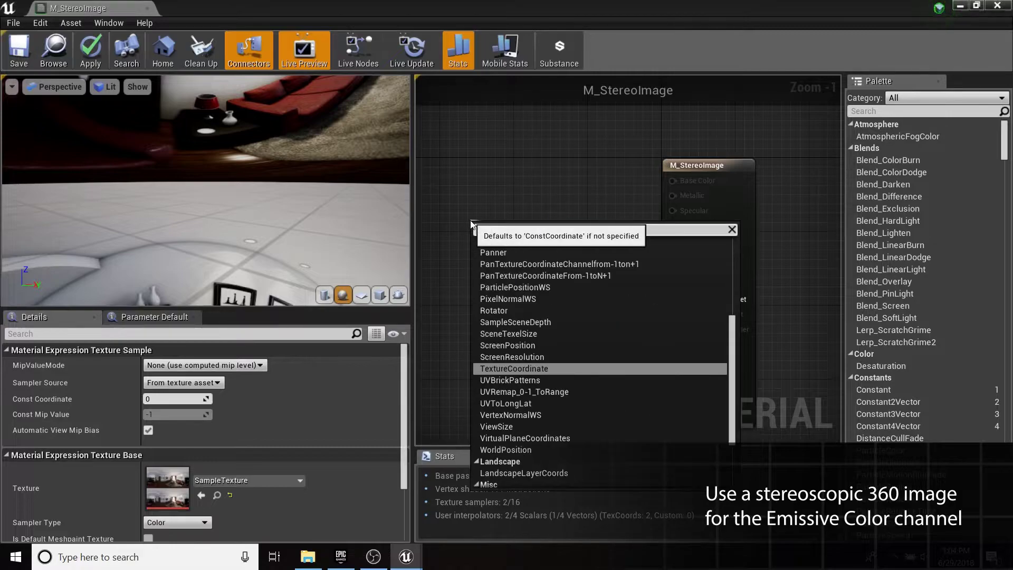
{"action": "key", "text": "Return"}
{"action": "right_click_drag", "start_coordinate": [460, 302], "coordinate": [544, 303]}
{"action": "left_click_drag", "start_coordinate": [580, 230], "coordinate": [512, 221]}
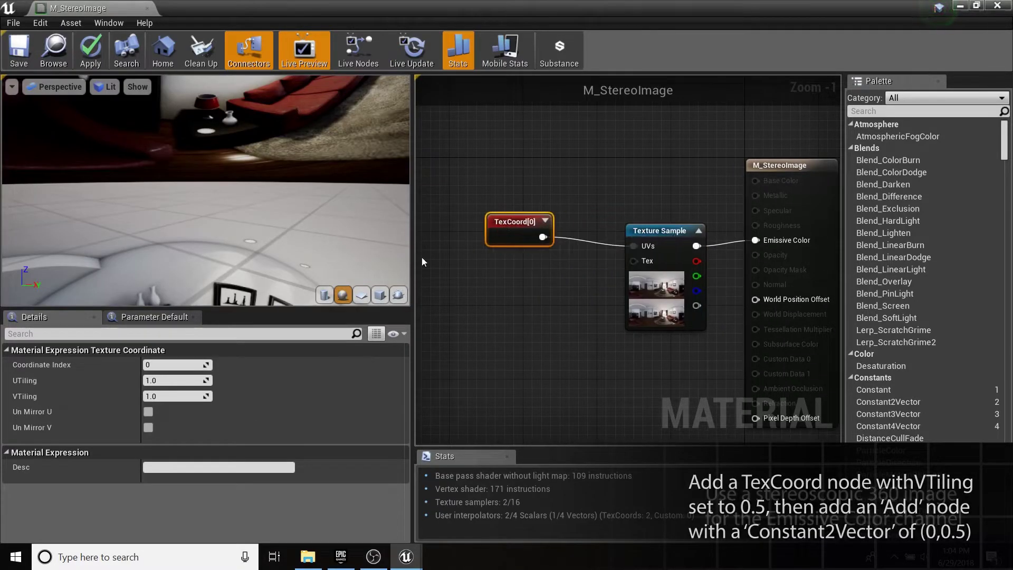
- Set the TexCoord node's VTiling to 0.5 and check the result in the material preview
{"action": "left_click", "coordinate": [174, 395]}
{"action": "type", "text": "0.5"}
{"action": "key", "text": "Return"}
{"action": "scroll", "coordinate": [203, 214], "scroll_direction": "down", "scroll_amount": 5}
{"action": "scroll", "coordinate": [202, 213], "scroll_direction": "up", "scroll_amount": 5}
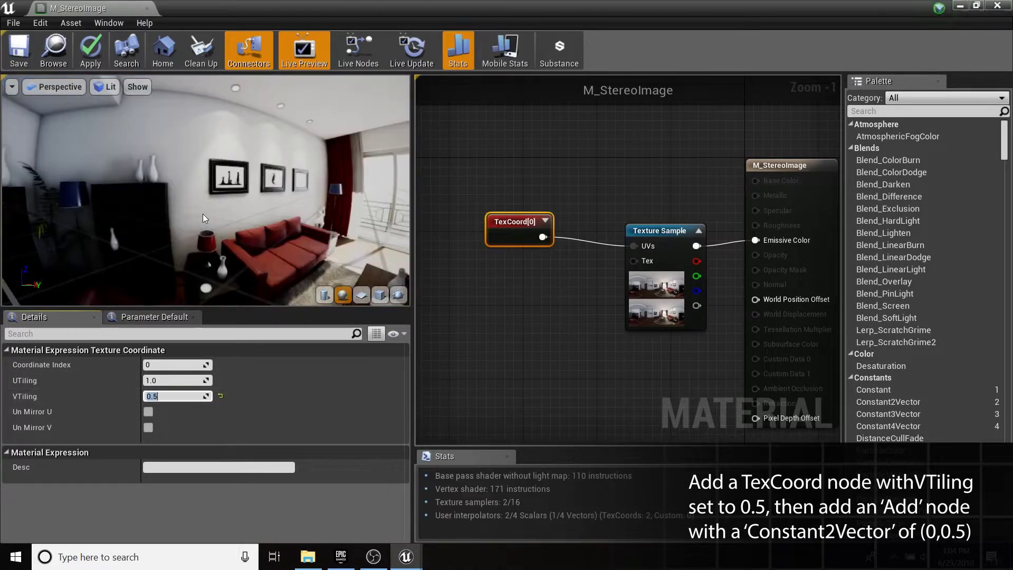
{"action": "left_click_drag", "start_coordinate": [203, 214], "coordinate": [388, 247]}
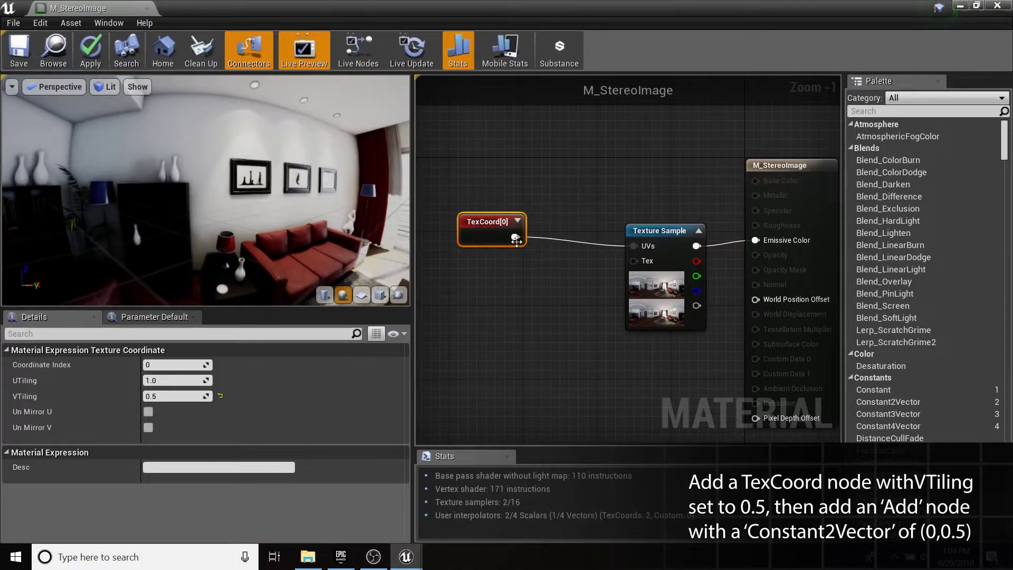
- Create an Add node with the TexCoord output connected to its A input
{"action": "left_click_drag", "start_coordinate": [534, 233], "coordinate": [554, 284]}
{"action": "type", "text": "add"}
{"action": "key", "text": "Return"}
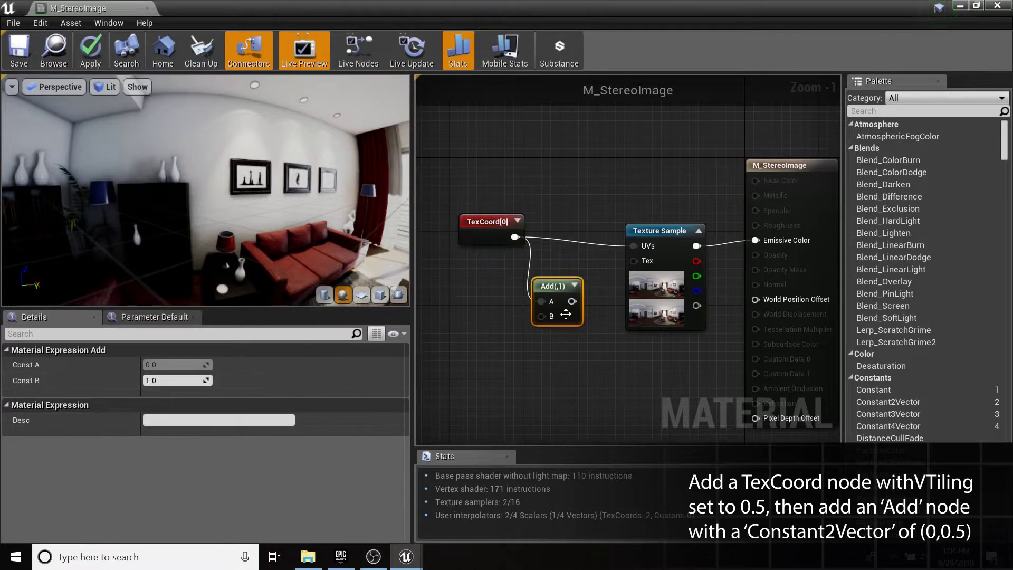
- Add a Constant2Vector node with G set to 0.5 and connect it to the Add node's B input
{"action": "right_click", "coordinate": [468, 323]}
{"action": "type", "text": "const"}
{"action": "key", "text": "Down"}
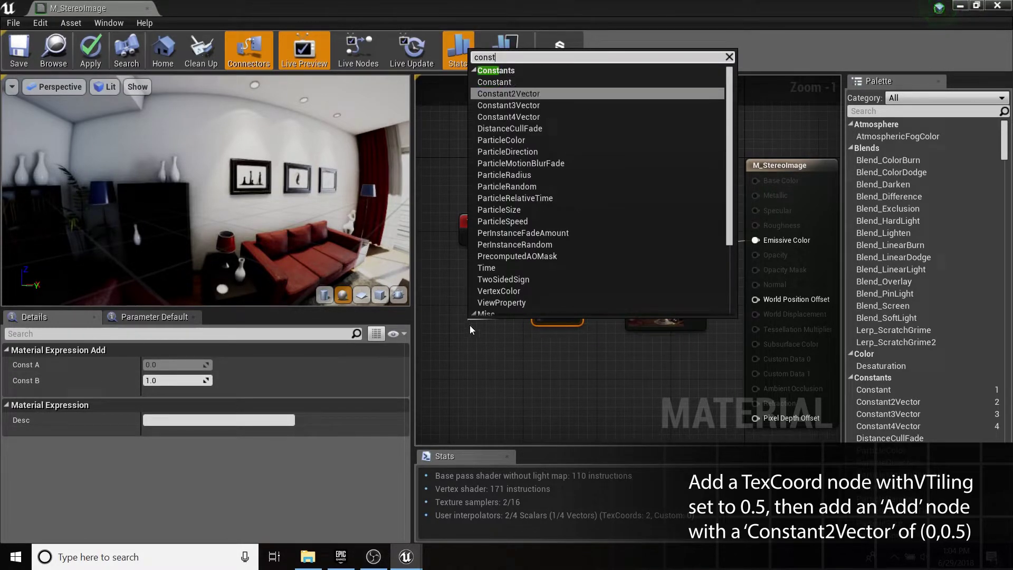
{"action": "key", "text": "Return"}
{"action": "left_click", "coordinate": [180, 381]}
{"action": "type", "text": "0.5"}
{"action": "key", "text": "Return"}
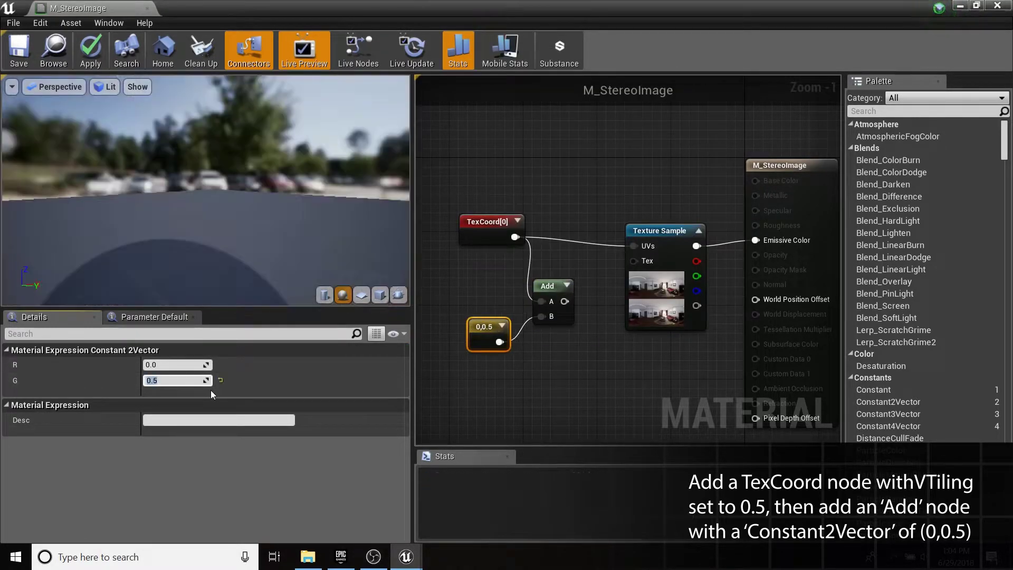
- Create a LinearInterpolate node from the Add output and connect it to the Texture Sample's UVs
{"action": "left_click_drag", "start_coordinate": [565, 301], "coordinate": [569, 199]}
{"action": "type", "text": "lerp"}
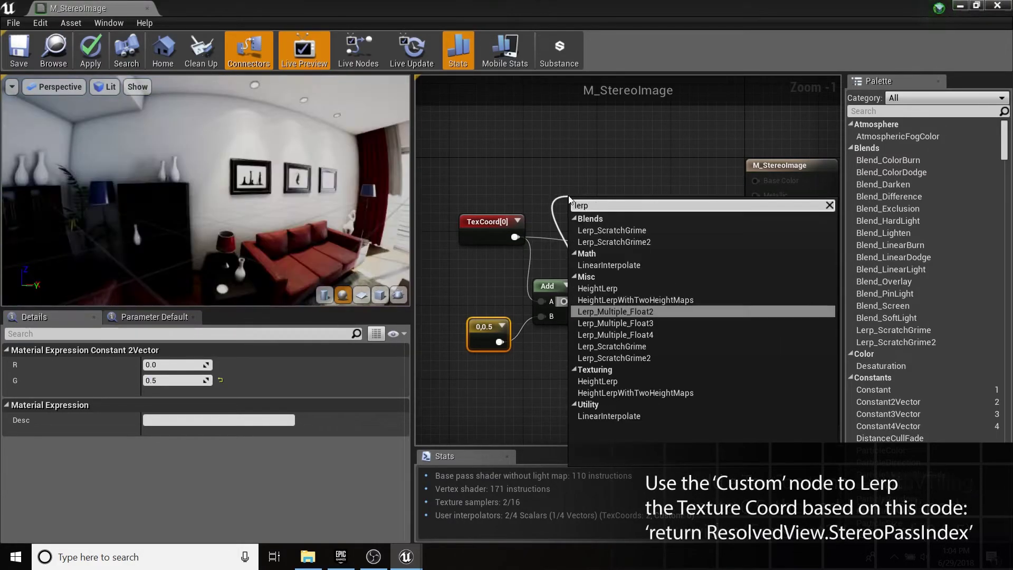
{"action": "left_click", "coordinate": [625, 268]}
{"action": "mouse_move", "coordinate": [663, 236]}
{"action": "left_mouse_down"}
{"action": "mouse_move", "coordinate": [692, 219]}
{"action": "mouse_move", "coordinate": [664, 228]}
{"action": "left_mouse_up"}
{"action": "left_click", "coordinate": [618, 217]}
{"action": "left_click_drag", "start_coordinate": [592, 209], "coordinate": [603, 227]}
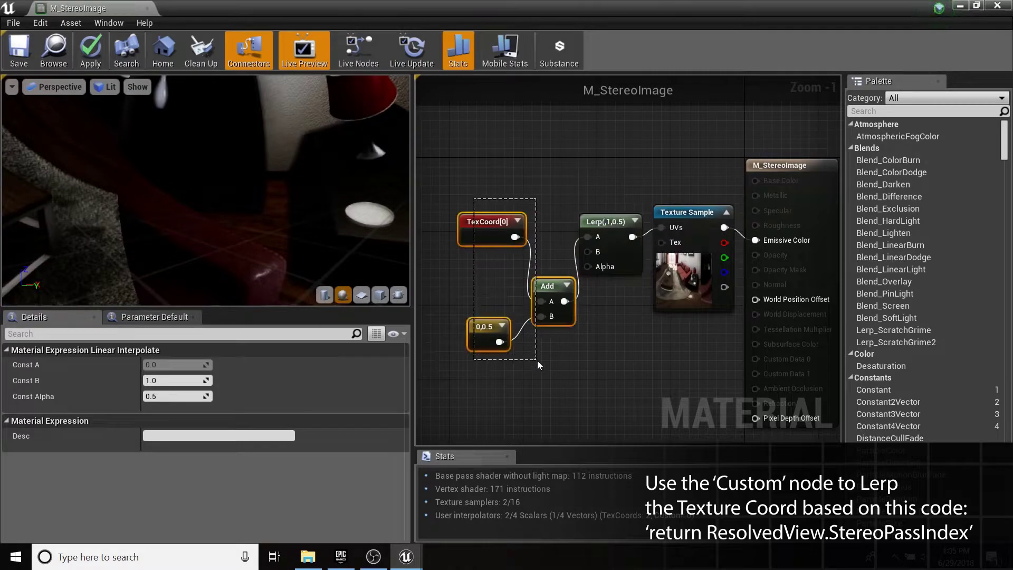
- Rearrange the nodes and rewire the Lerp so TexCoord feeds A and the Add node feeds B
{"action": "left_click_drag", "start_coordinate": [537, 365], "coordinate": [537, 365]}
{"action": "left_click_drag", "start_coordinate": [551, 287], "coordinate": [514, 260]}
{"action": "left_click", "coordinate": [514, 217]}
{"action": "left_click_drag", "start_coordinate": [478, 209], "coordinate": [594, 252]}
{"action": "left_click", "coordinate": [692, 230]}
{"action": "right_click_drag", "start_coordinate": [588, 278], "coordinate": [672, 246]}
- Add a Custom node below the Add node and connect its output to the Lerp's Alpha input
{"action": "right_click", "coordinate": [622, 315]}
{"action": "type", "text": "custom"}
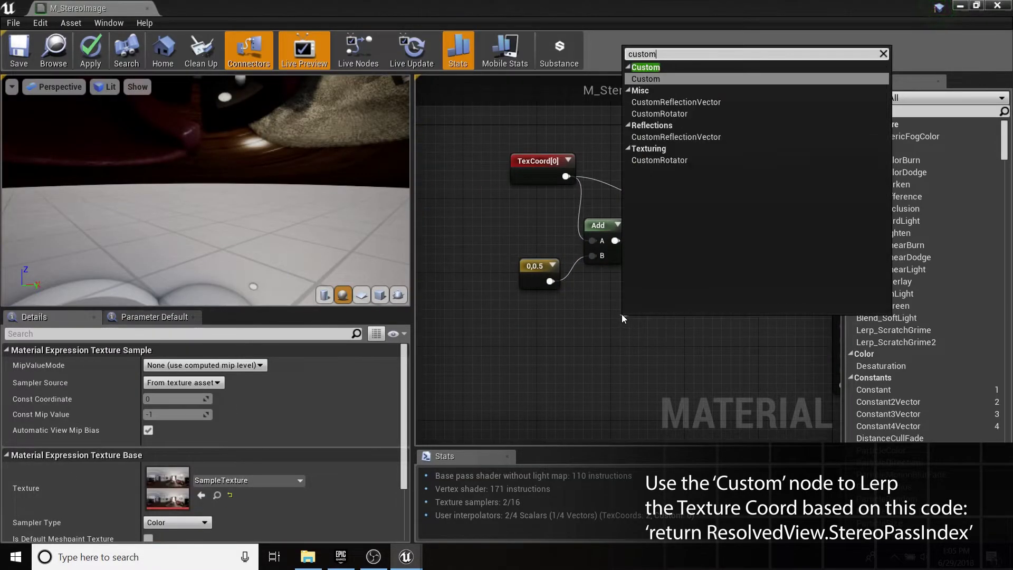
{"action": "key", "text": "Return"}
{"action": "left_click_drag", "start_coordinate": [647, 331], "coordinate": [614, 315]}
- Set the Custom node's Output Type to CMOT Float 1 and its Code to "return ResolvedView.StereoPassIndex"
{"action": "left_click", "coordinate": [189, 381]}
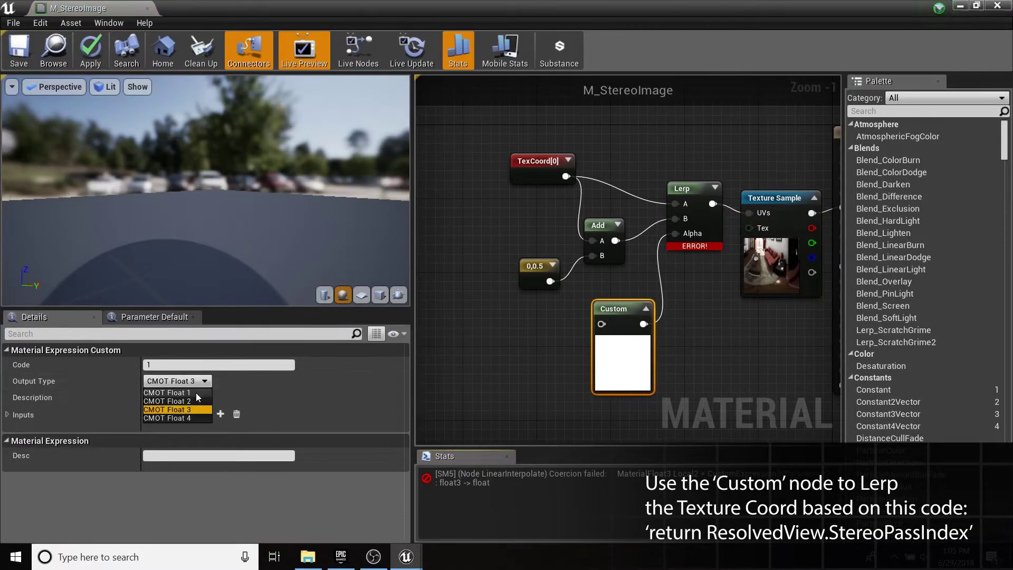
{"action": "left_click", "coordinate": [195, 393]}
{"action": "left_click", "coordinate": [176, 365]}
{"action": "type", "text": "Return"}
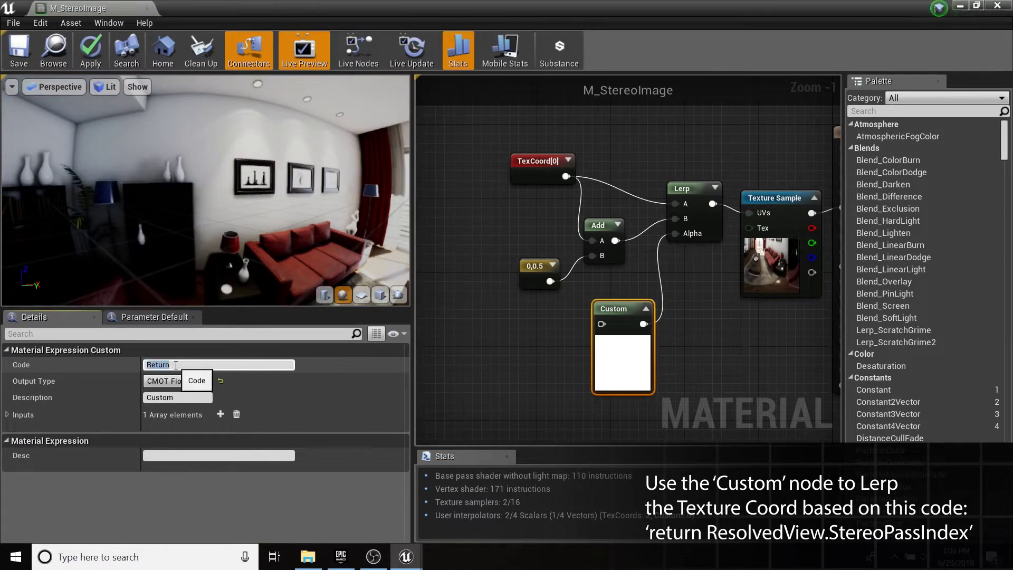
{"action": "type", "text": "return ResolvedView.StereoPassIndex;"}
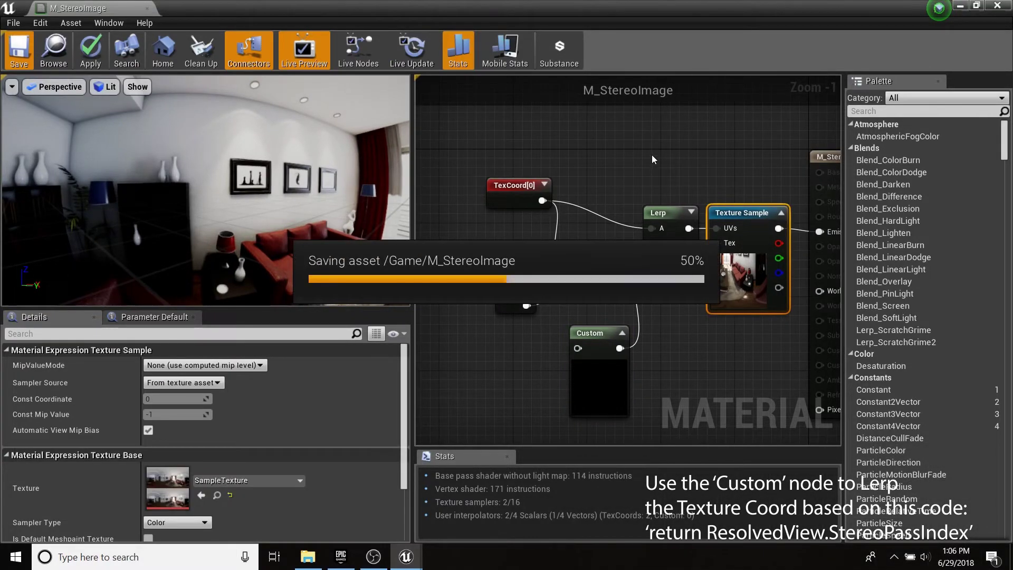
- Save and close M_StereoImage, and apply it to the Sphere in the level
{"action": "right_click_drag", "start_coordinate": [678, 154], "coordinate": [578, 151]}
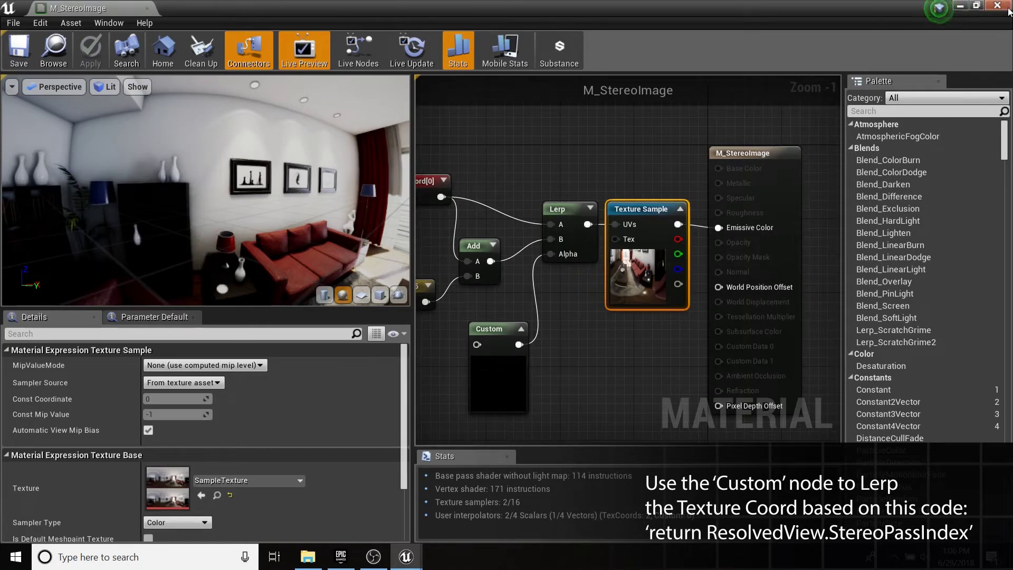
{"action": "left_click", "coordinate": [997, 7]}
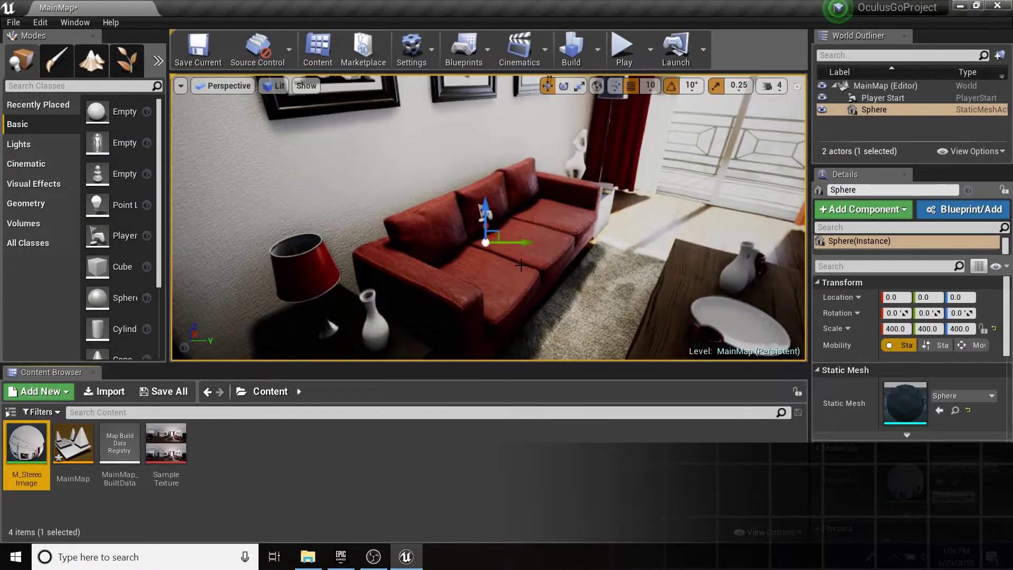
{"action": "right_click_drag", "start_coordinate": [521, 265], "coordinate": [686, 264]}
- Focus on the Player Start and look around to check whether the 360 image appears mirrored
{"action": "double_click", "coordinate": [880, 100]}
{"action": "key", "text": "e"}
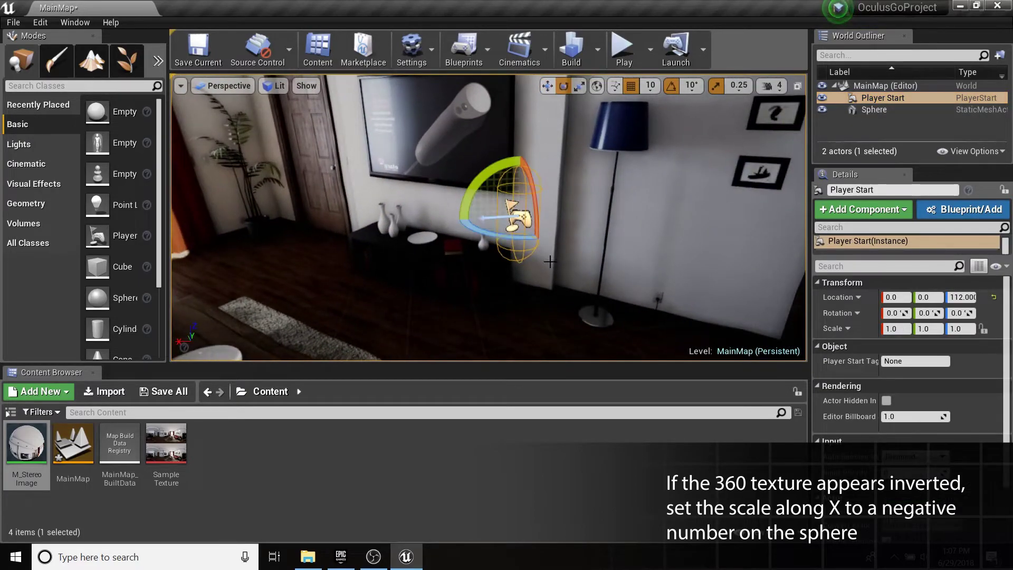
{"action": "left_click_drag", "start_coordinate": [534, 236], "coordinate": [556, 233]}
{"action": "right_click_drag", "start_coordinate": [466, 179], "coordinate": [452, 111]}
- Set the Sphere's X scale to -400
{"action": "left_click", "coordinate": [466, 179]}
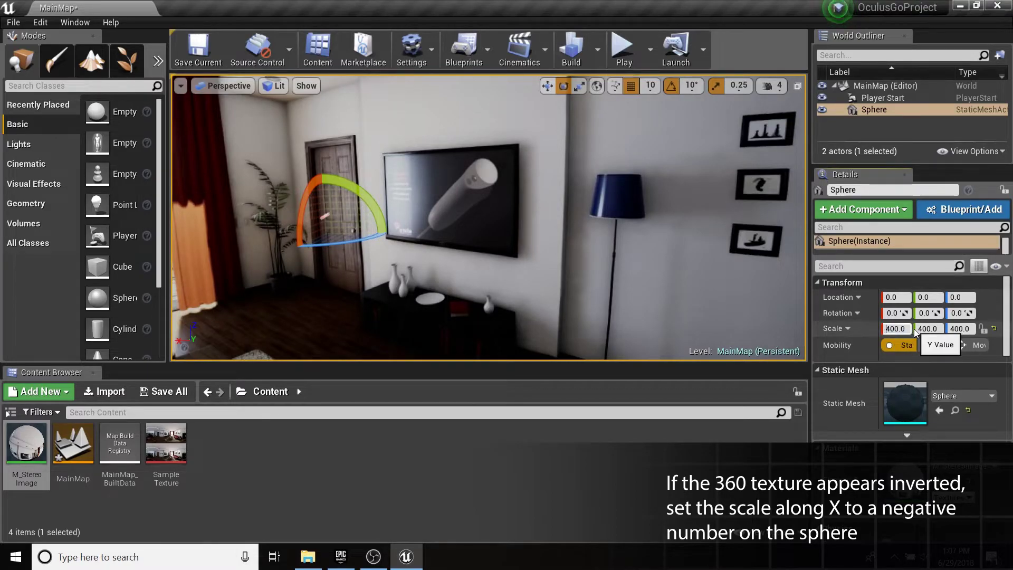
{"action": "type", "text": "-"}
{"action": "key", "text": "Return"}
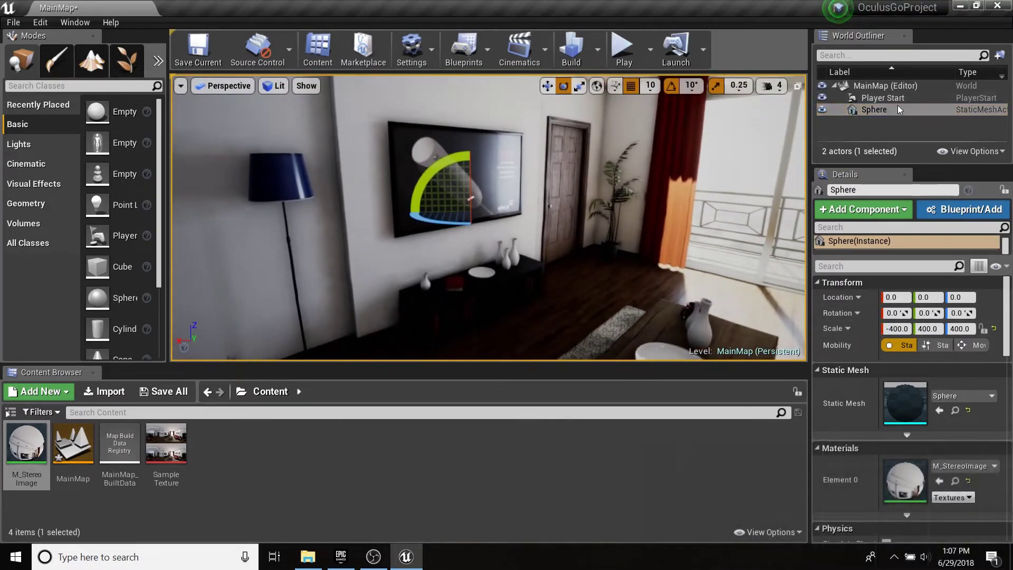
- Focus the view on the Player Start, check its surroundings and save MainMap
{"action": "double_click", "coordinate": [883, 98]}
{"action": "scroll", "coordinate": [861, 357], "scroll_direction": "down", "scroll_amount": 3}
{"action": "left_click_drag", "start_coordinate": [634, 222], "coordinate": [623, 195]}
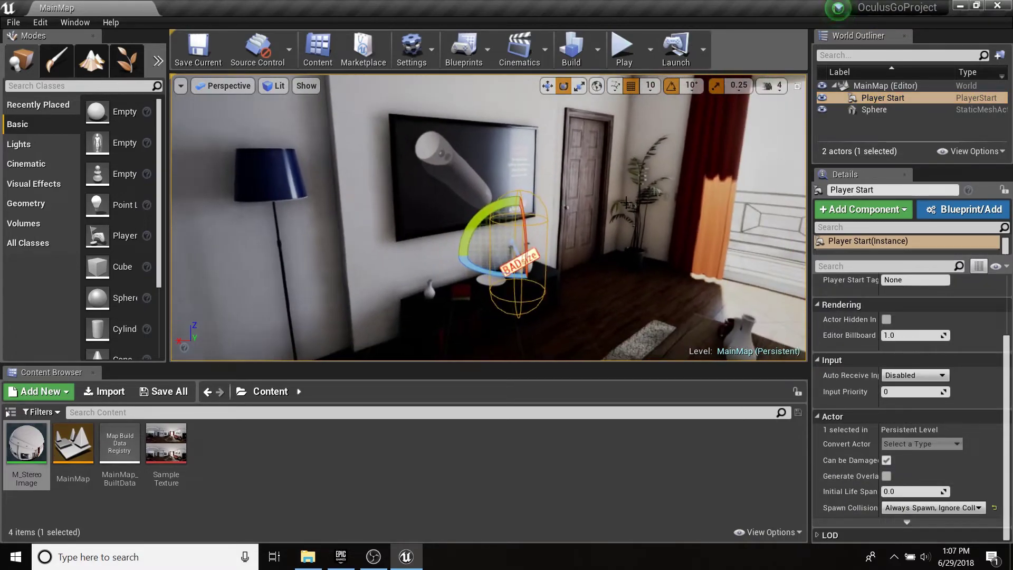
{"action": "key", "text": "ctrl+s"}
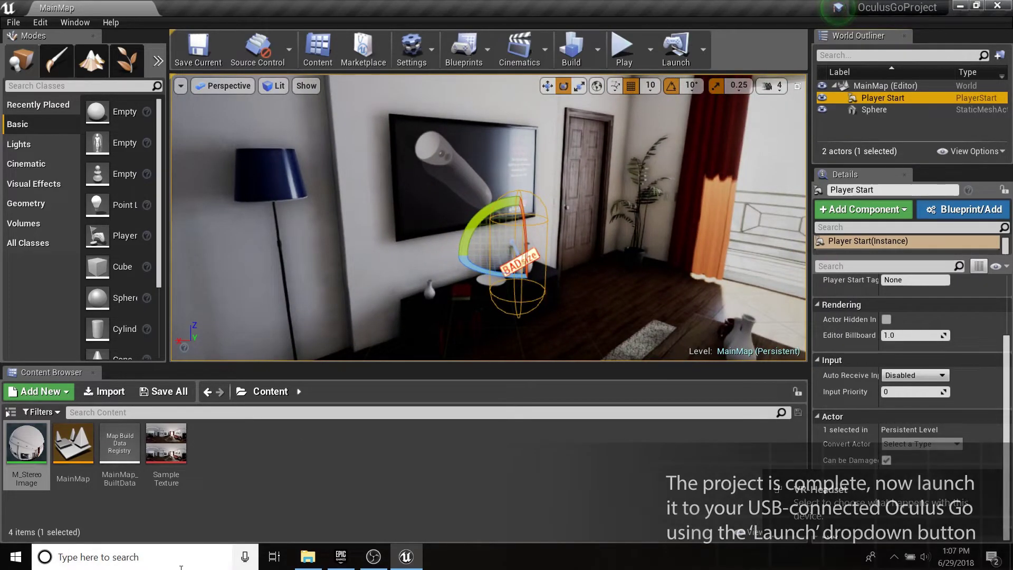
- Launch the project on the USB-connected Oculus Go device
{"action": "left_click", "coordinate": [489, 438]}
{"action": "left_click", "coordinate": [630, 241]}
{"action": "left_click", "coordinate": [704, 49]}
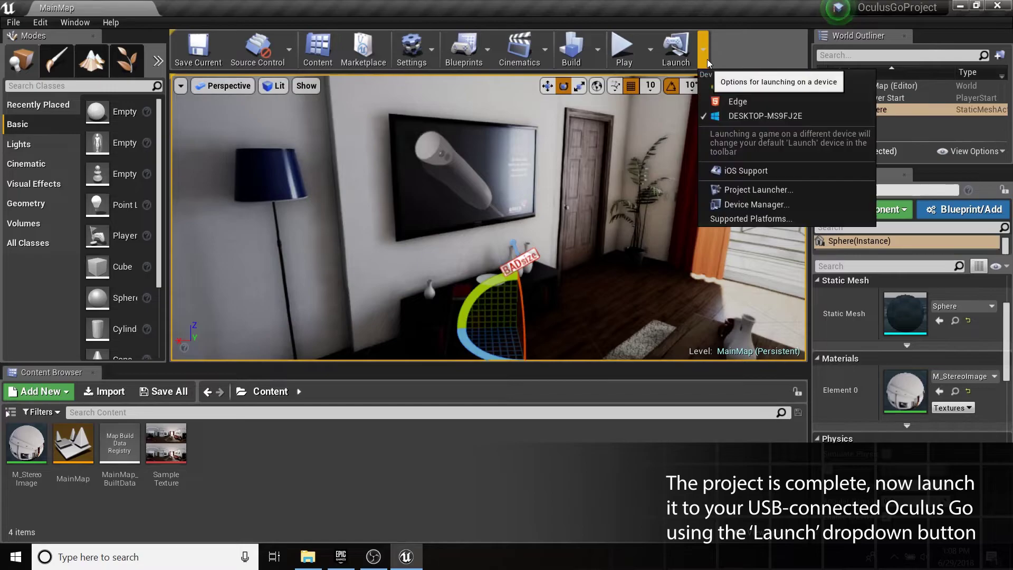
{"action": "left_click", "coordinate": [857, 89]}
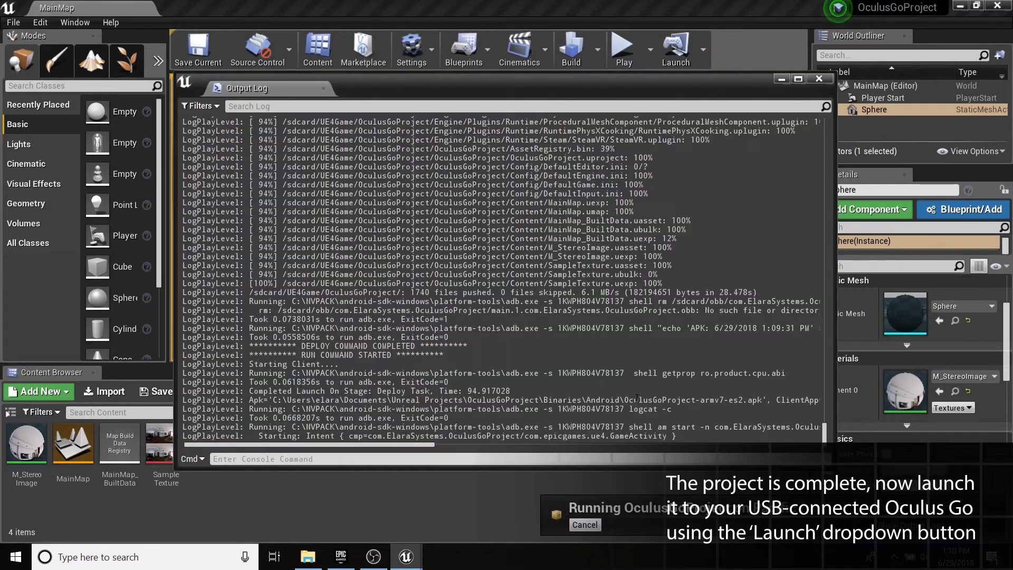